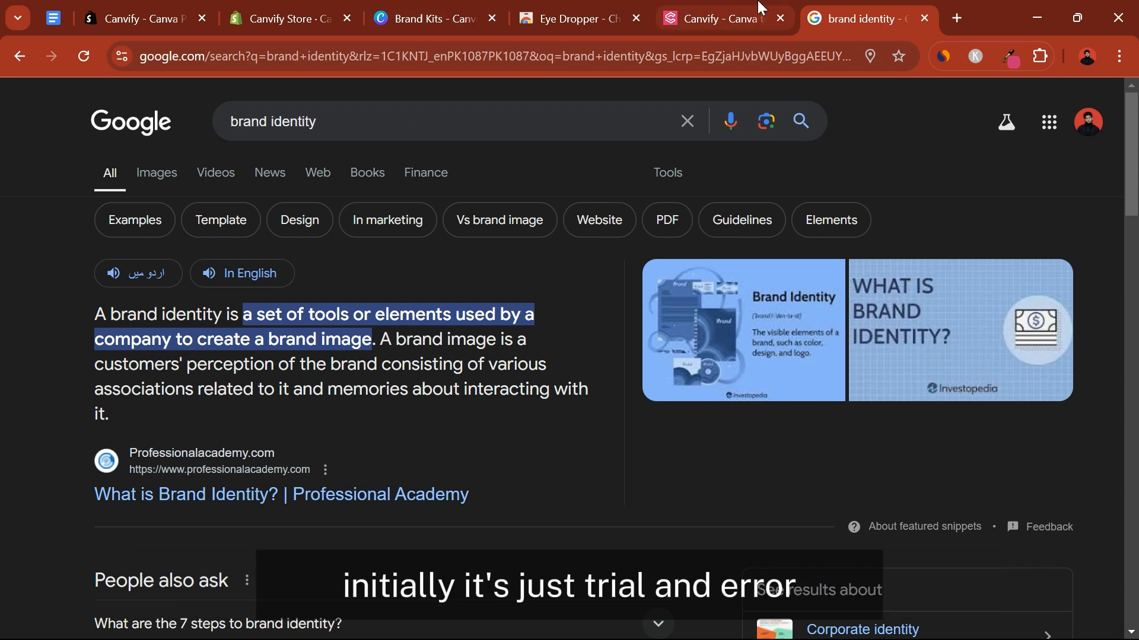
Switch to the Home Landing website design and examine the brand kit's colours, fonts, voice, photos and graphics sections
left_click(715, 18)
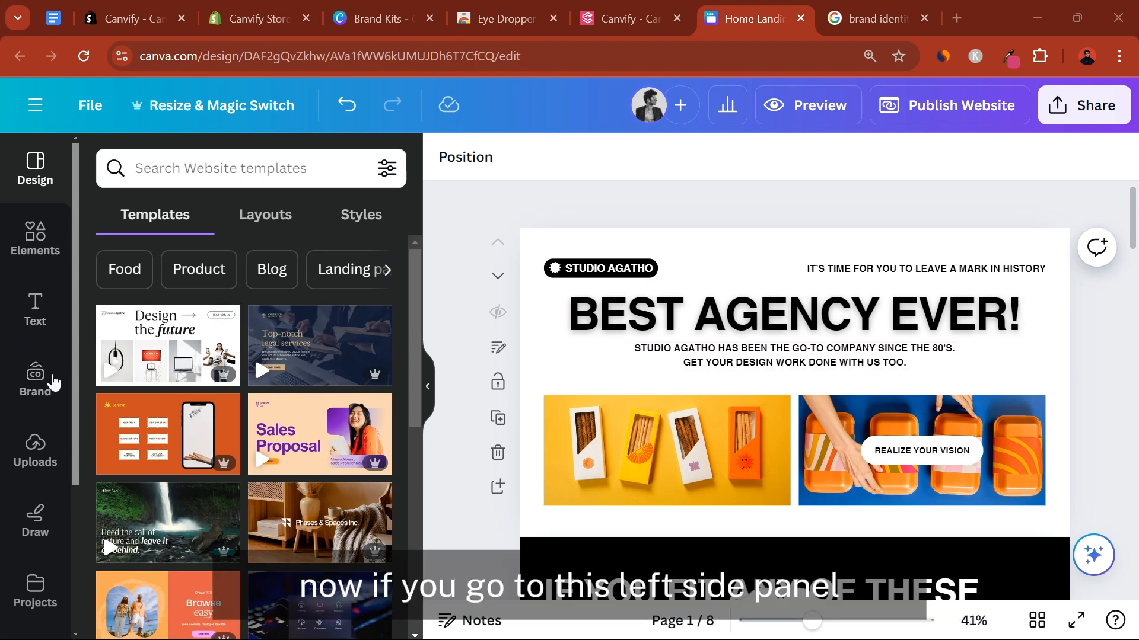
left_click(35, 382)
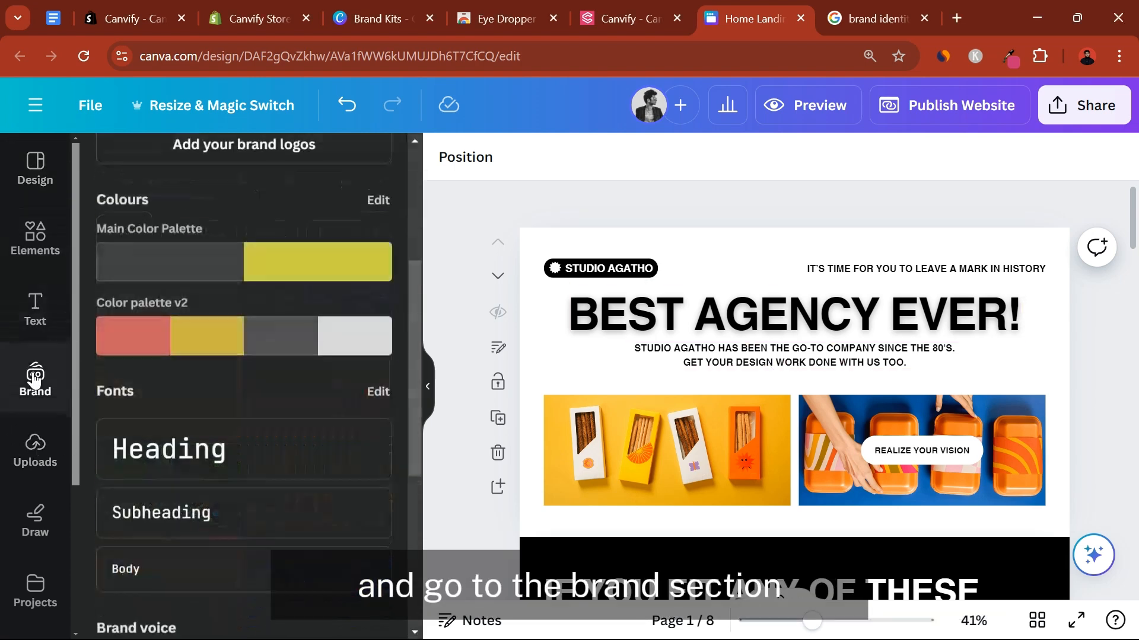
scroll(214, 261, "up", 5)
scroll(214, 263, "down", 7)
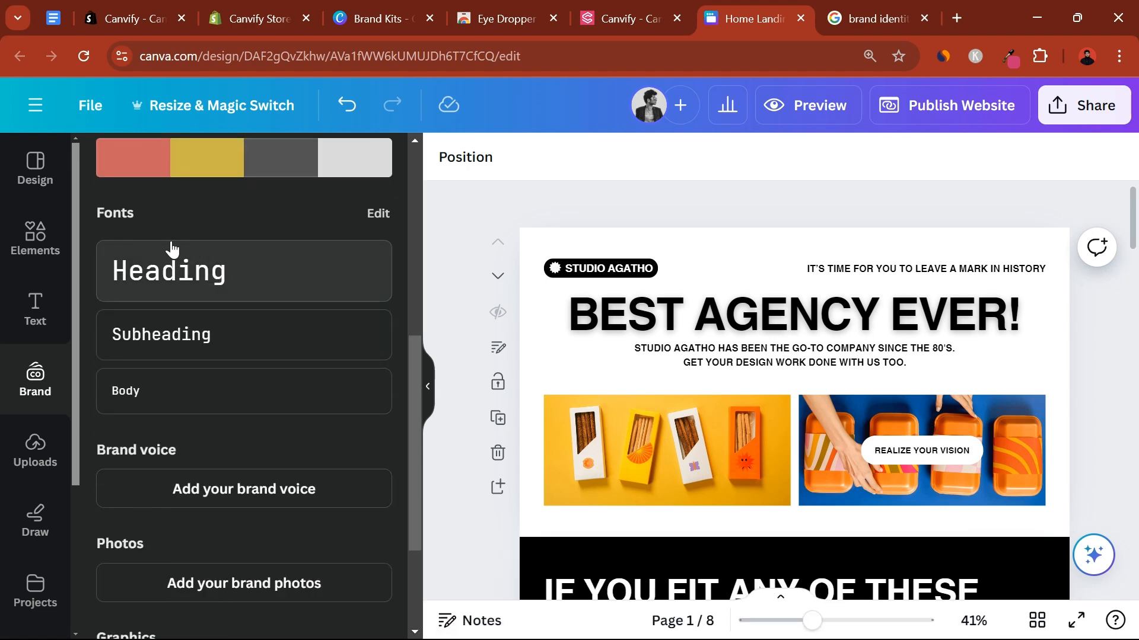
scroll(172, 435, "down", 3)
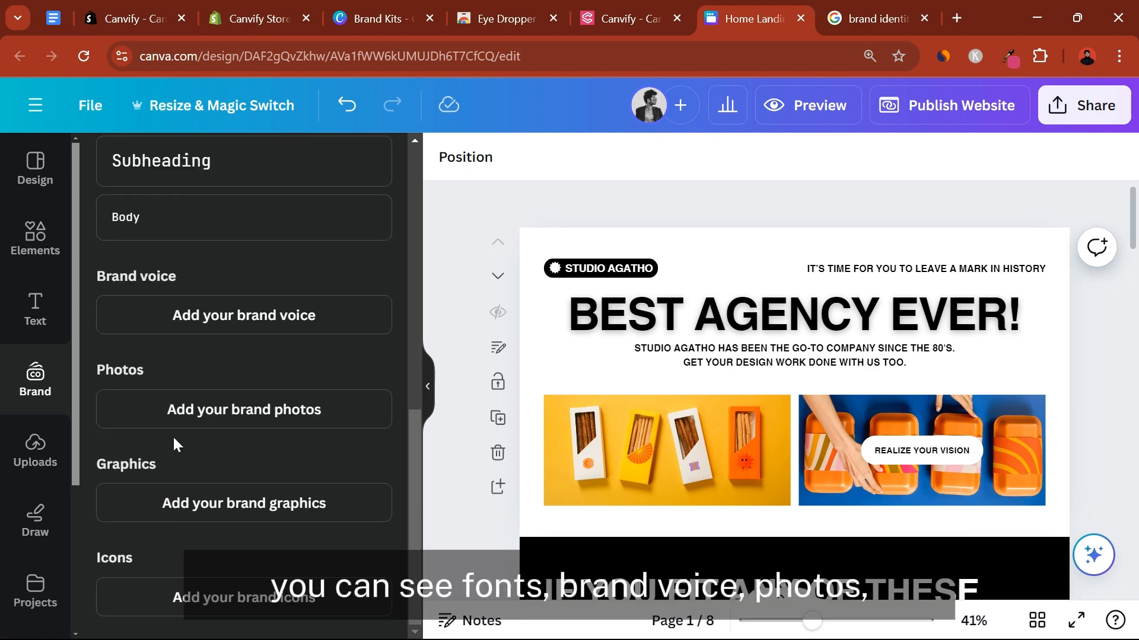
scroll(173, 442, "up", 5)
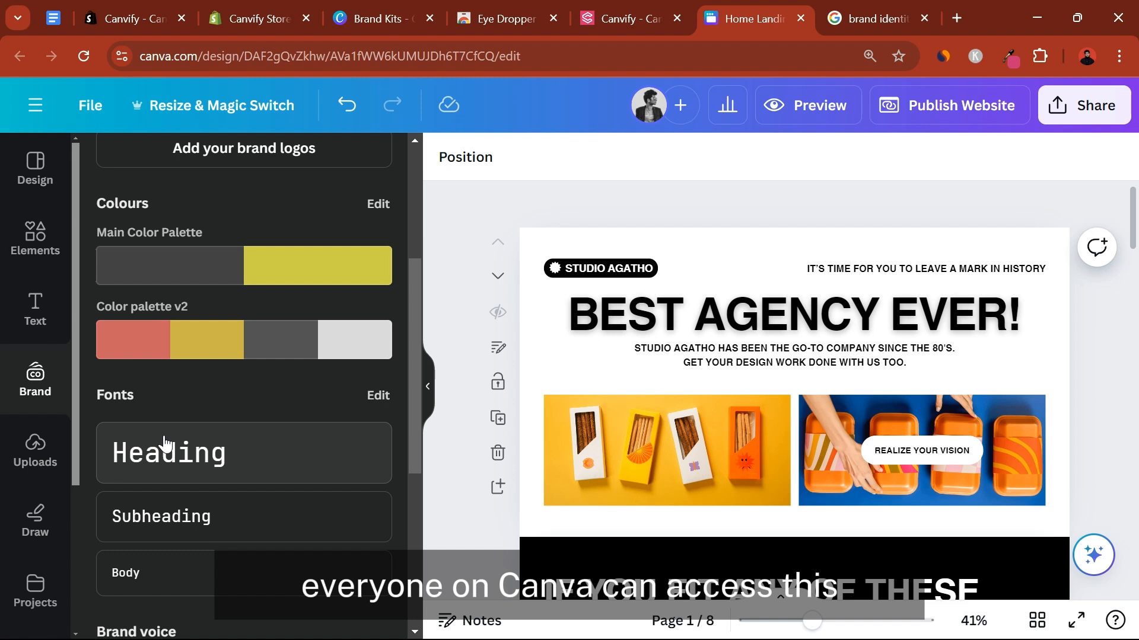
Insert the brand kit's Heading and Subheading text styles on the first page of the website design
left_click(178, 467)
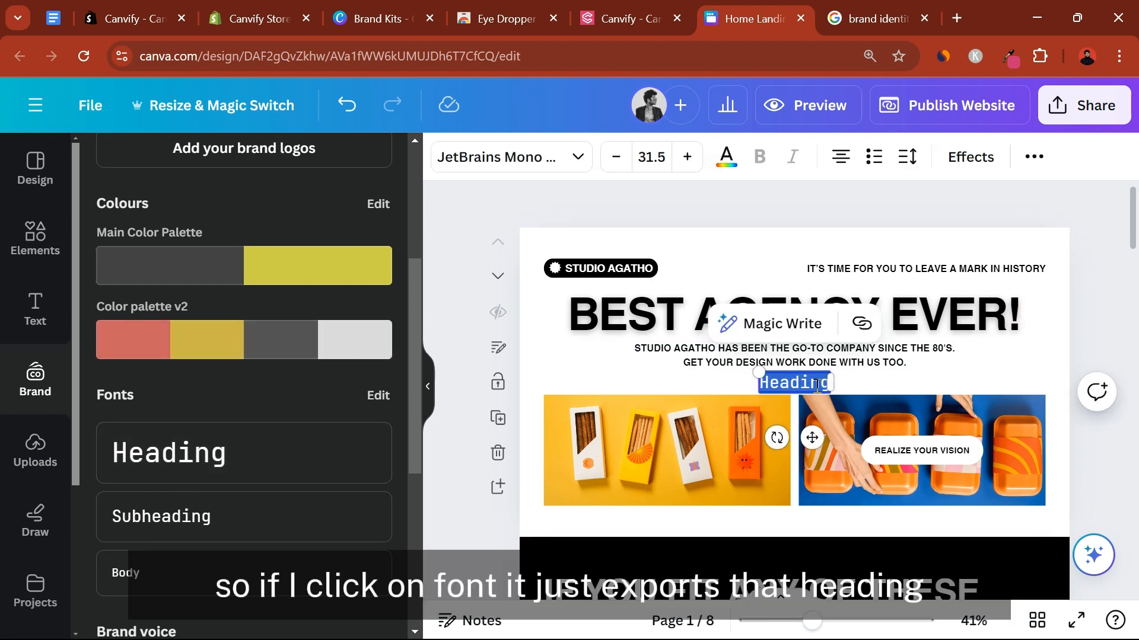
left_click(228, 496)
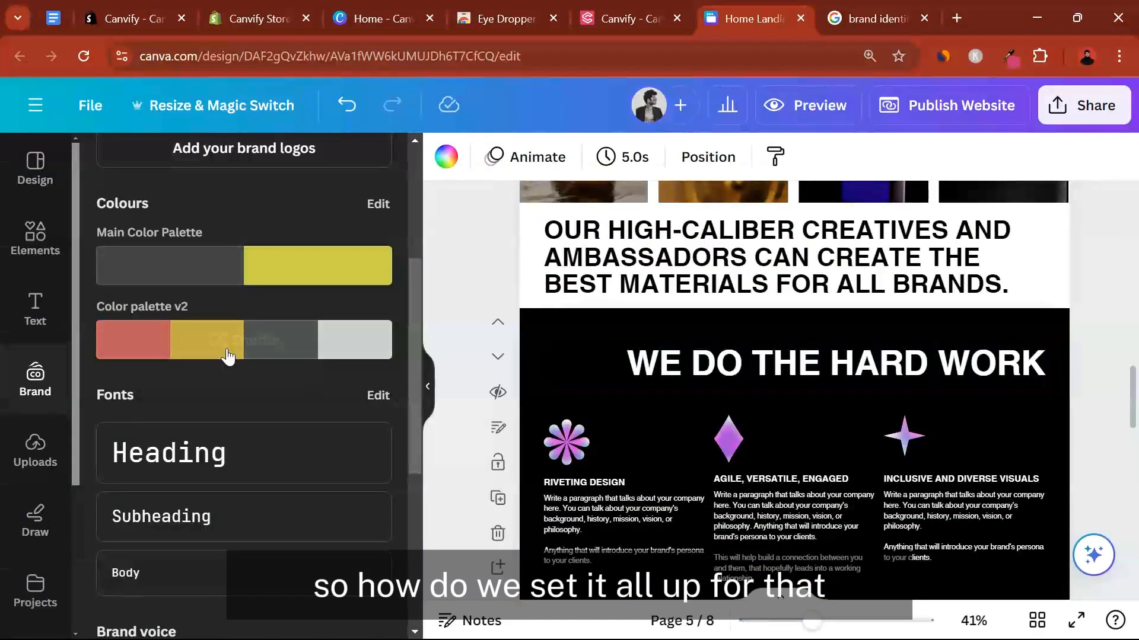
scroll(223, 350, "down", 5)
scroll(223, 336, "up", 8)
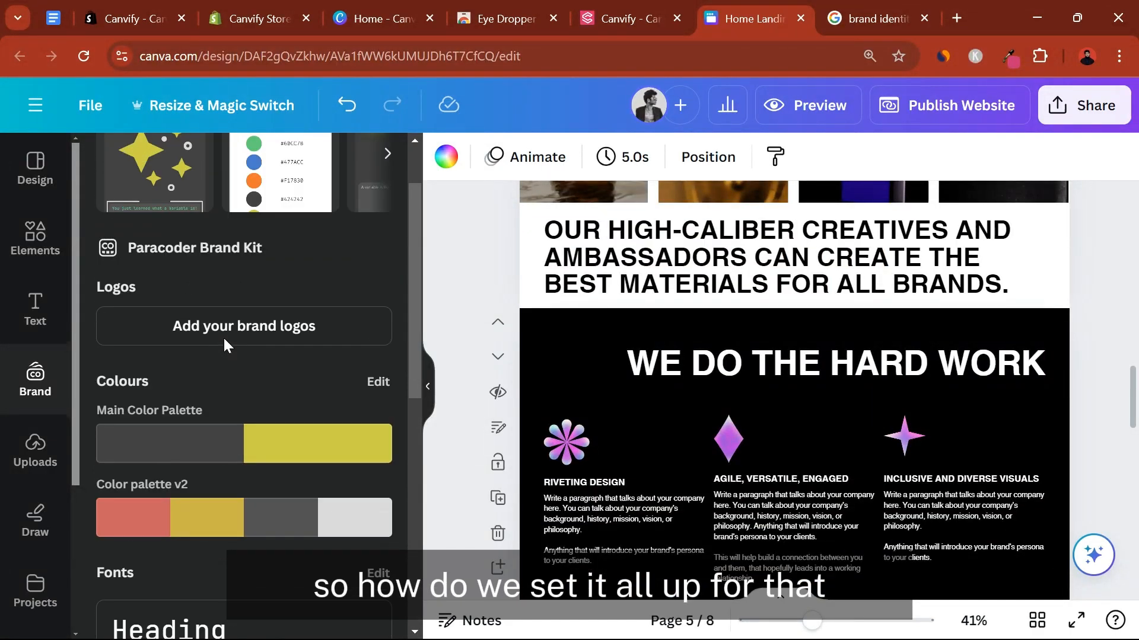
Go to the Canva home page and open the Brand Kits overview
left_click(379, 19)
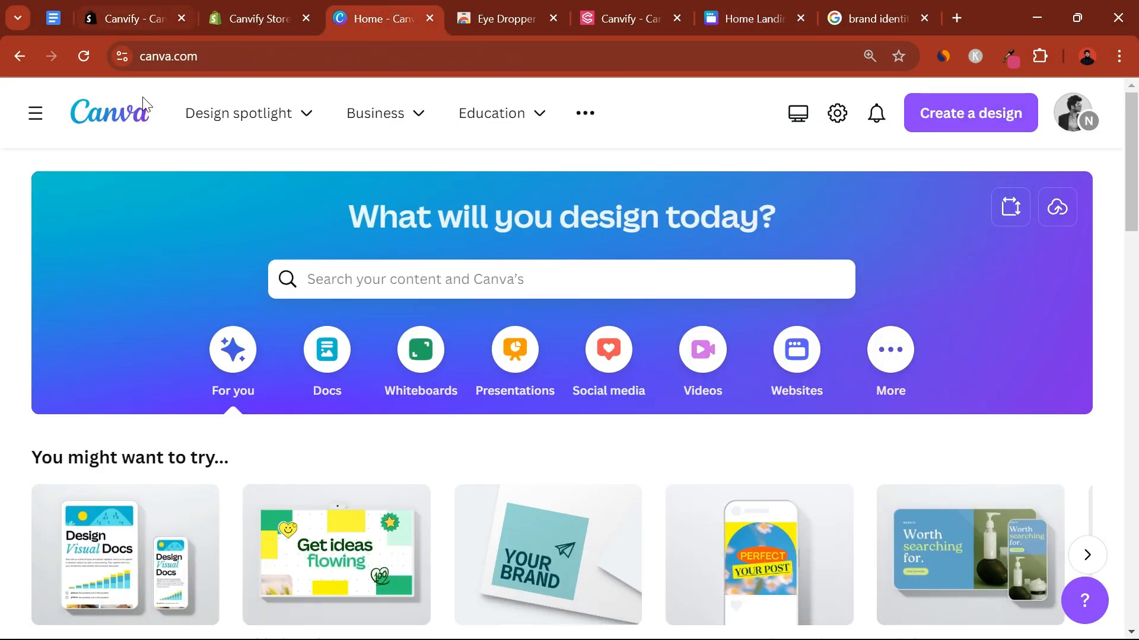
left_click(33, 112)
left_click(83, 453)
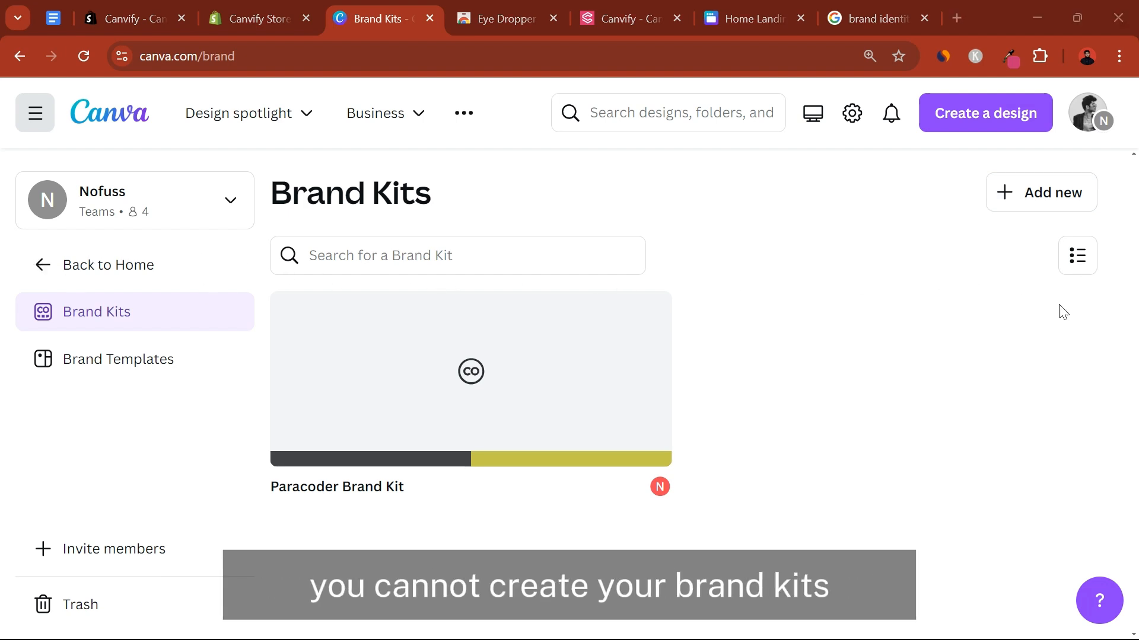
Create a new brand kit named Canvify and skip its introductory tour
left_click(1039, 202)
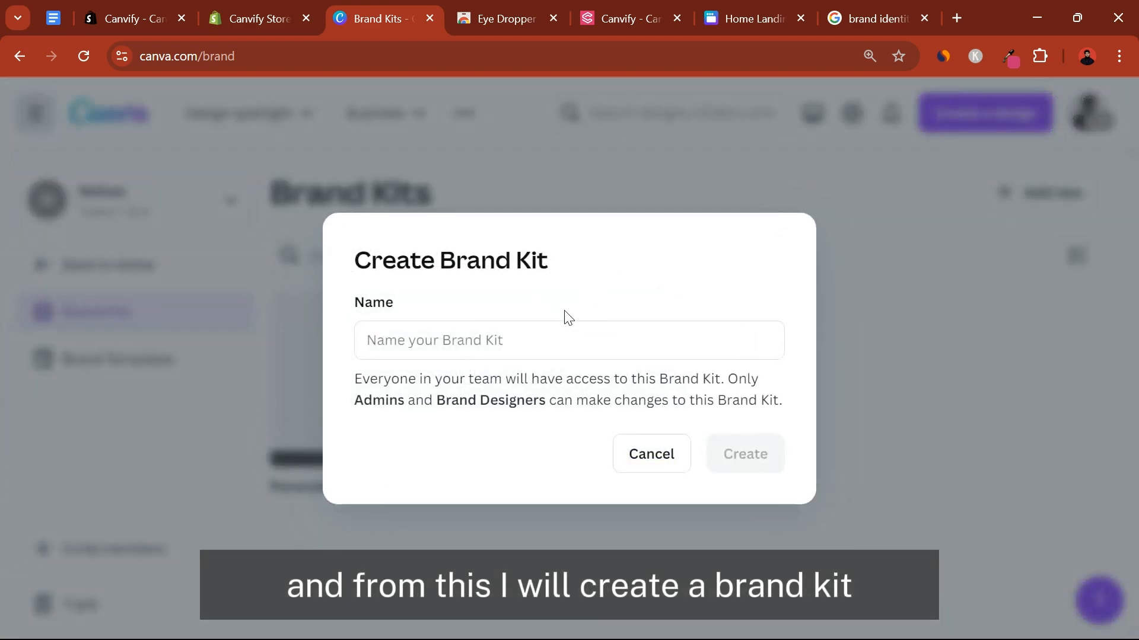
left_click(547, 342)
type("Canvify")
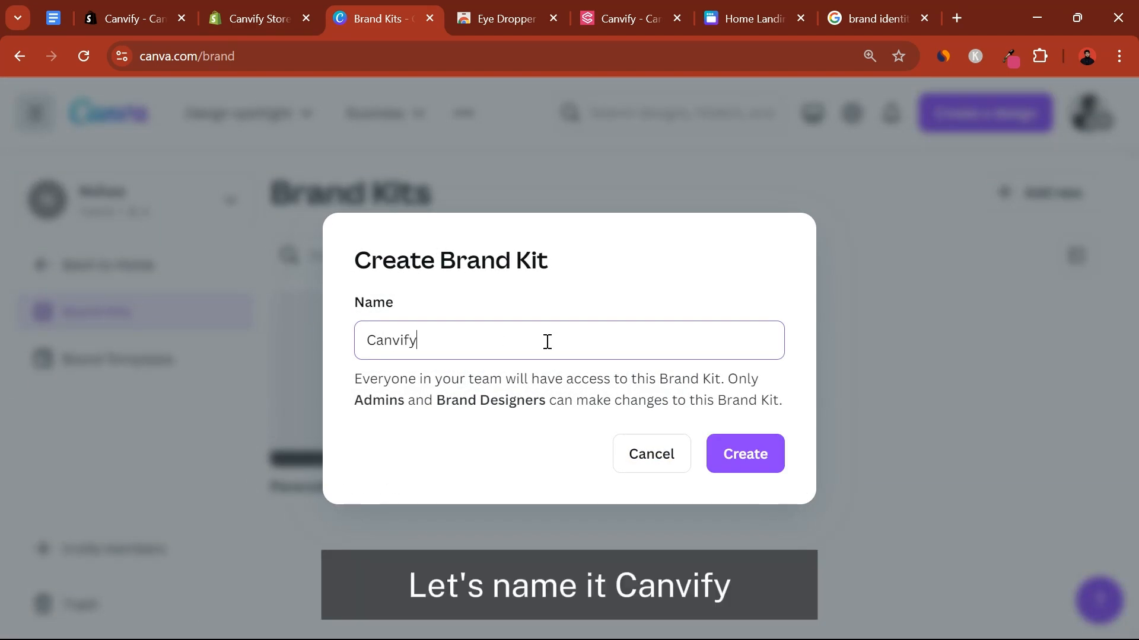
left_click(748, 453)
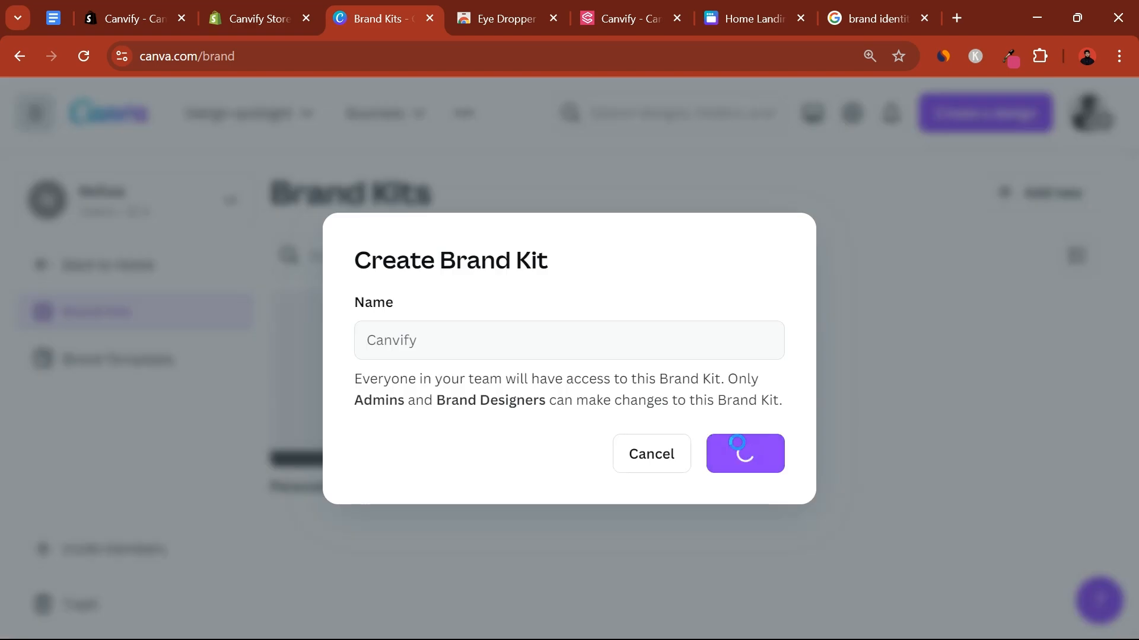
scroll(478, 354, "down", 1)
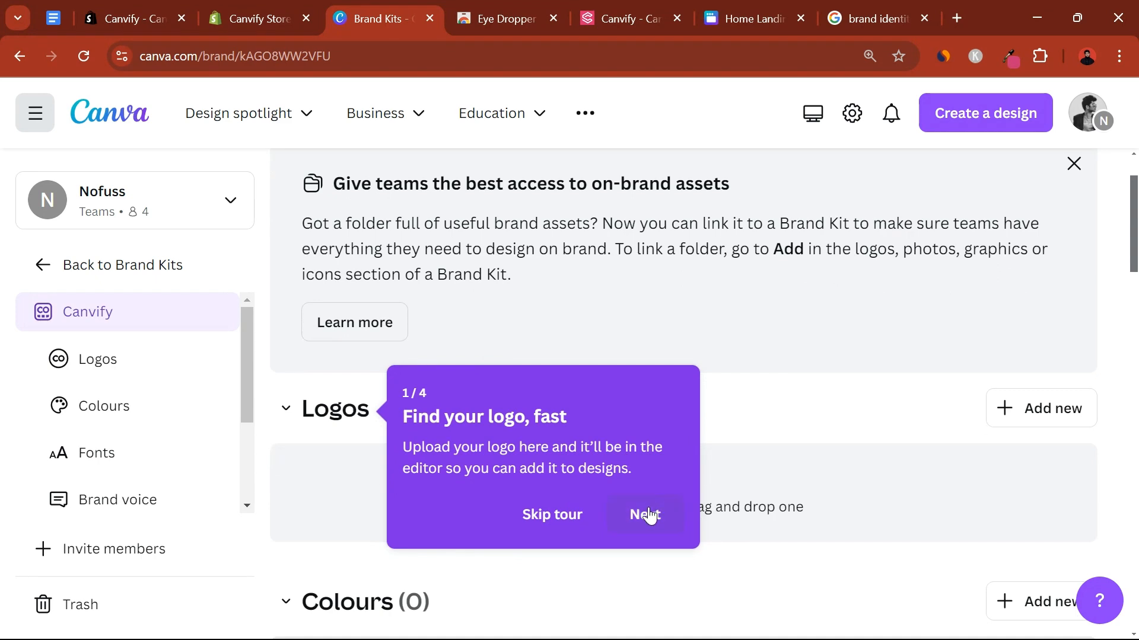
left_click(575, 513)
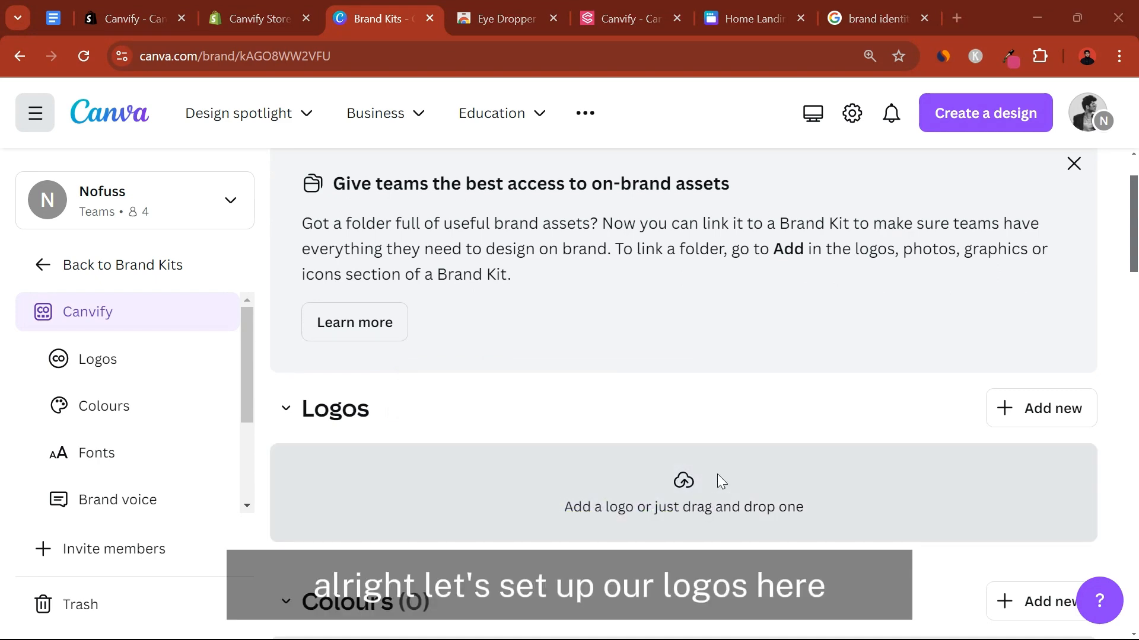
Upload the Canvify Logo image from the Canvify folder as the brand kit's logo
left_click(716, 477)
double_click(213, 171)
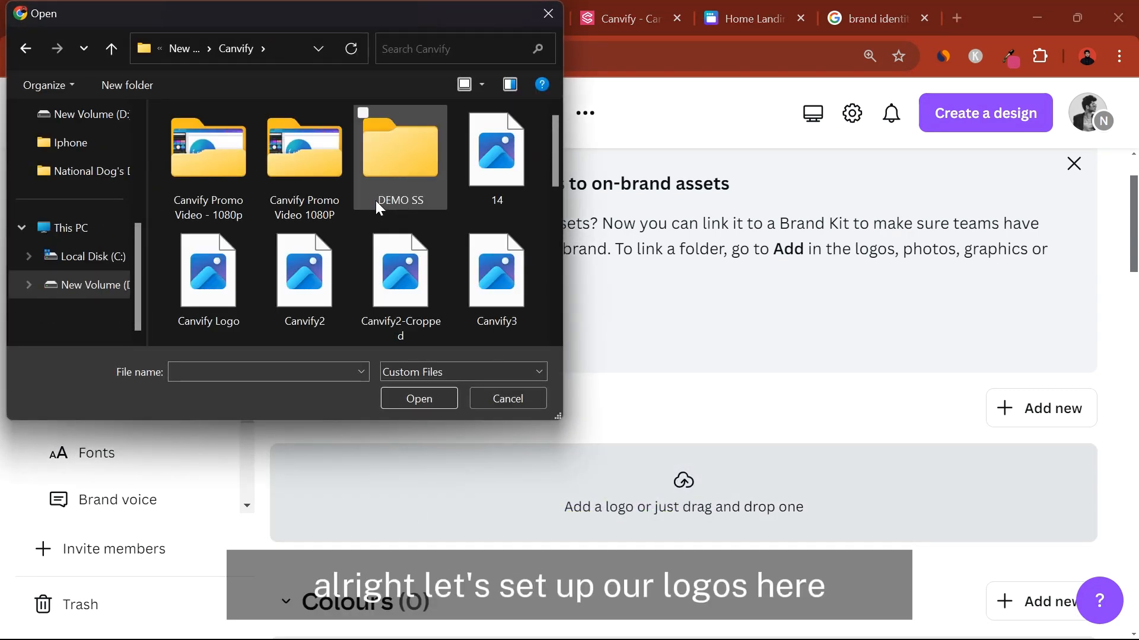
scroll(376, 204, "down", 5)
scroll(377, 204, "up", 4)
left_click(233, 187)
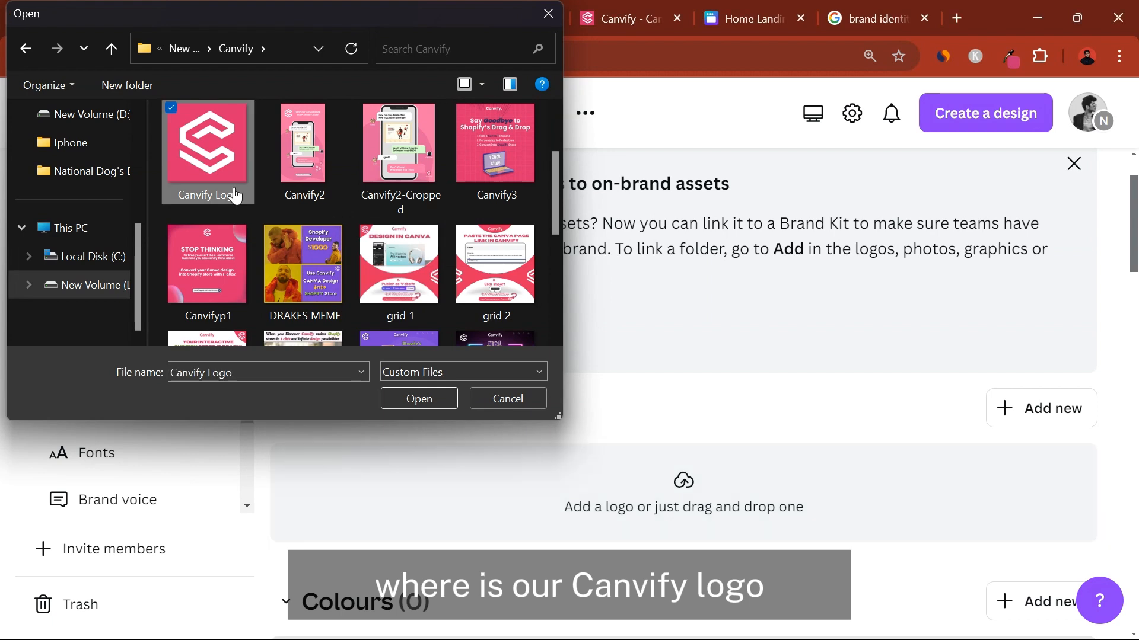
double_click(233, 187)
Keep the colours extracted from Canvify Logo.jpg as a palette in the brand kit
scroll(568, 419, "down", 5)
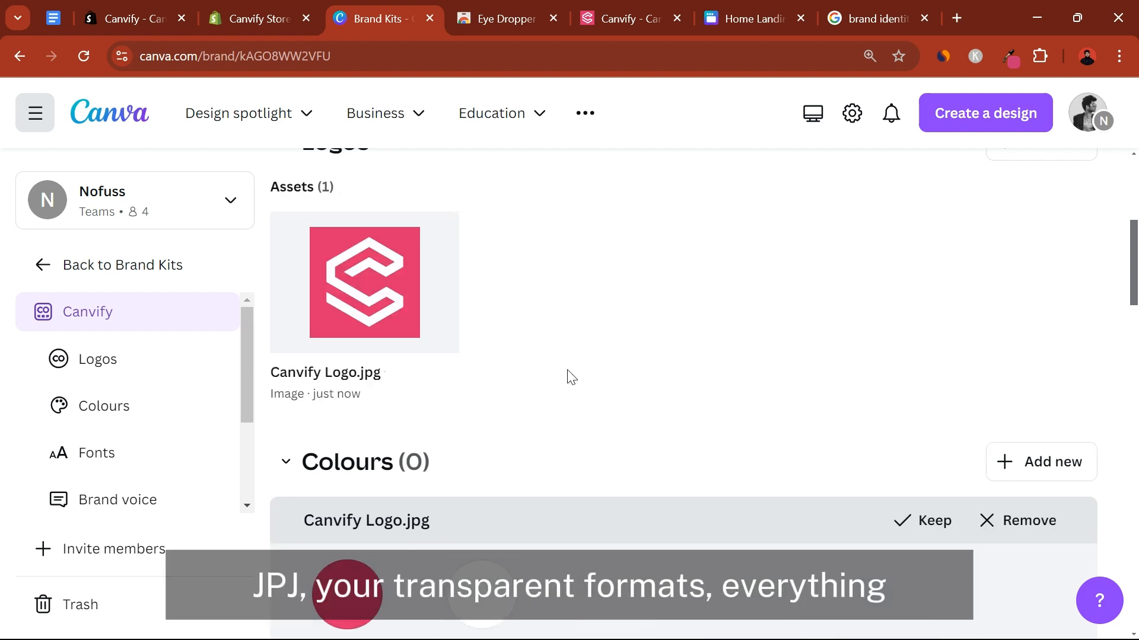
scroll(571, 377, "down", 3)
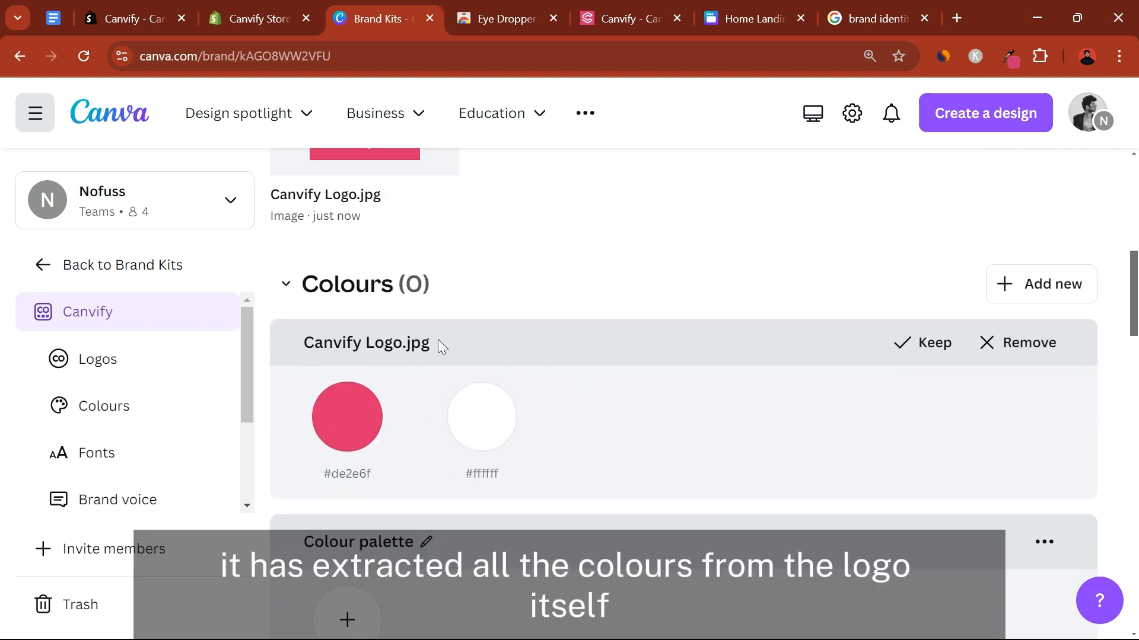
scroll(438, 339, "up", 2)
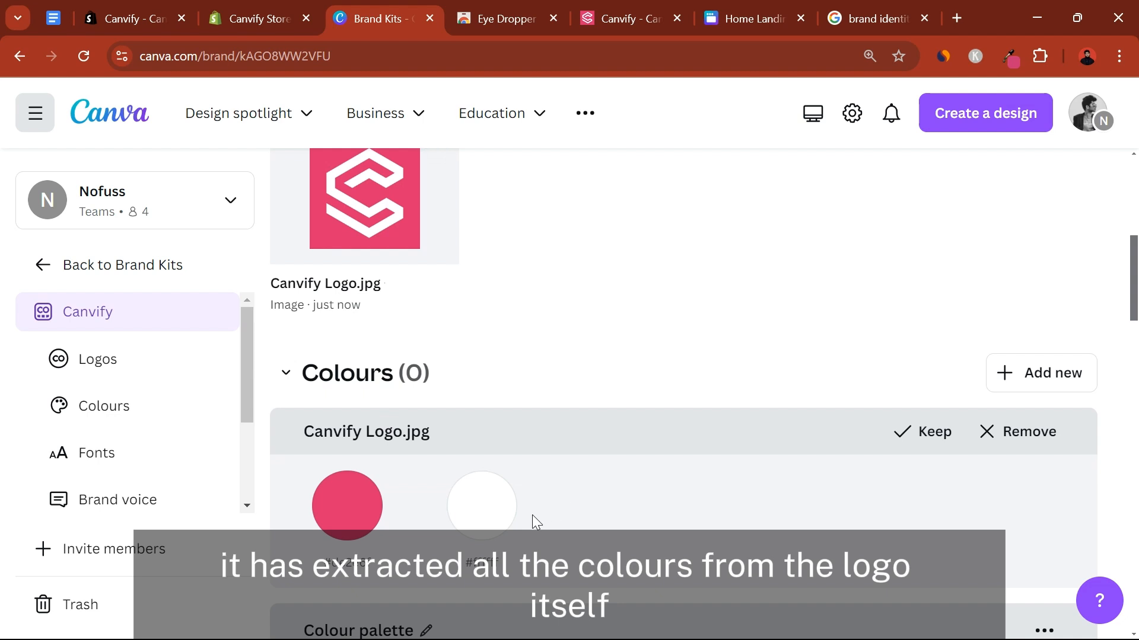
scroll(492, 474, "down", 2)
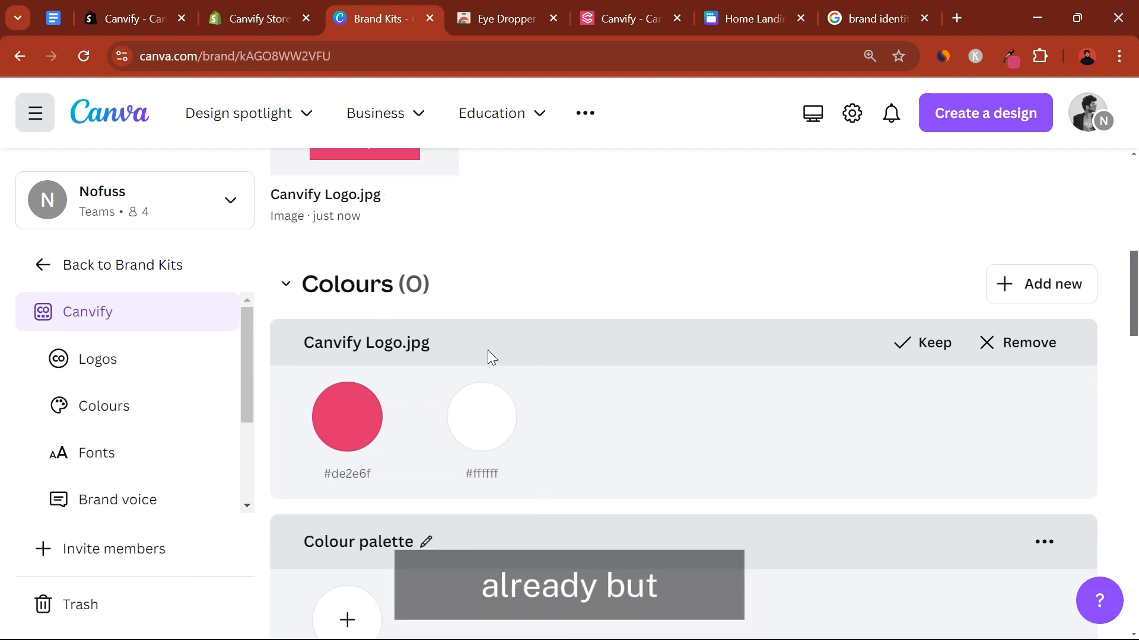
scroll(468, 418, "down", 3)
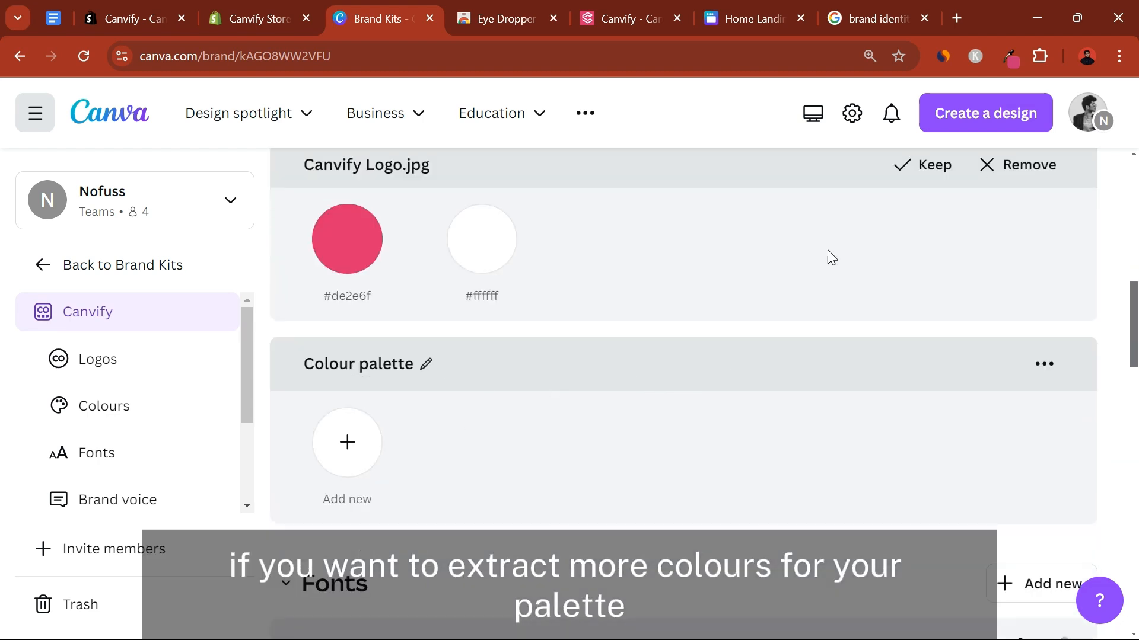
left_click(922, 164)
scroll(727, 433, "up", 2)
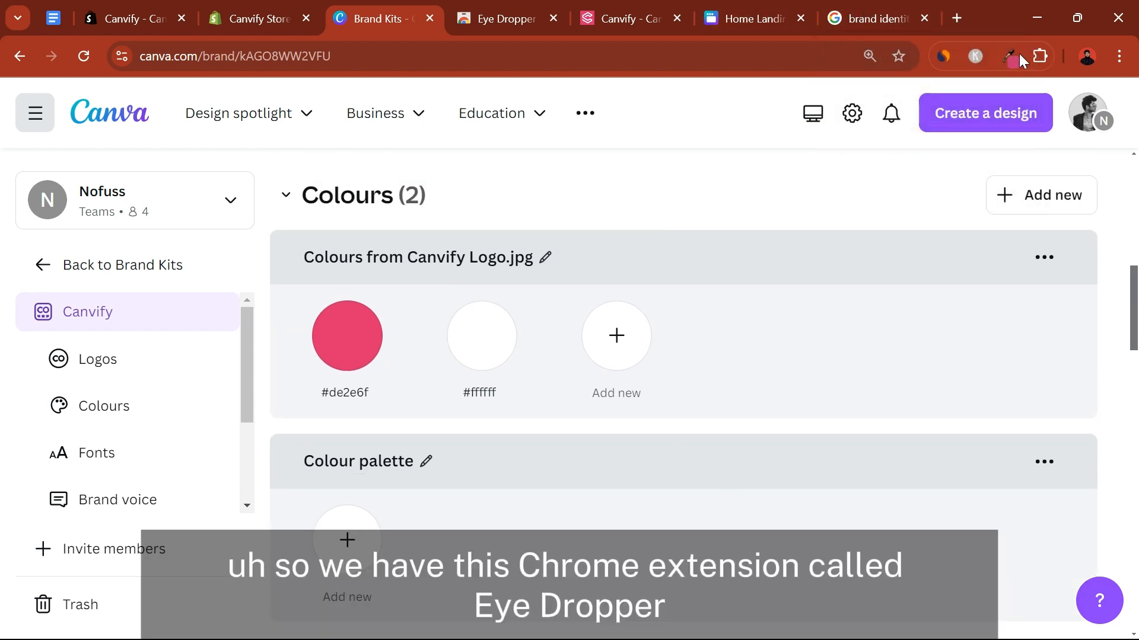
Look over the Eye Dropper extension's page in the Chrome Web Store
left_click(509, 13)
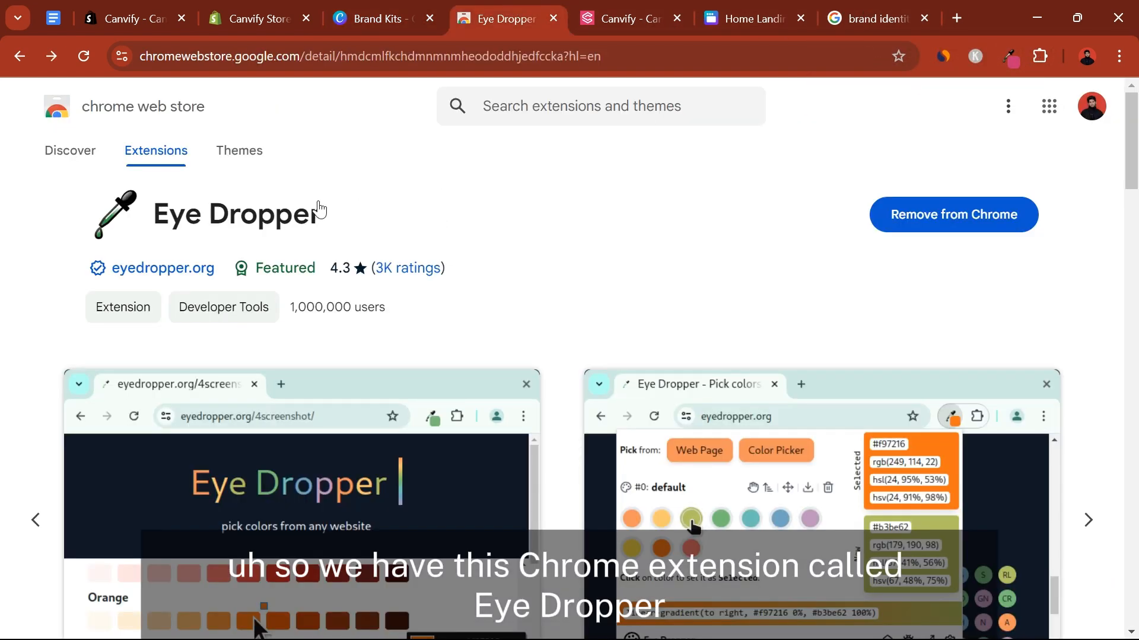
scroll(421, 218, "down", 2)
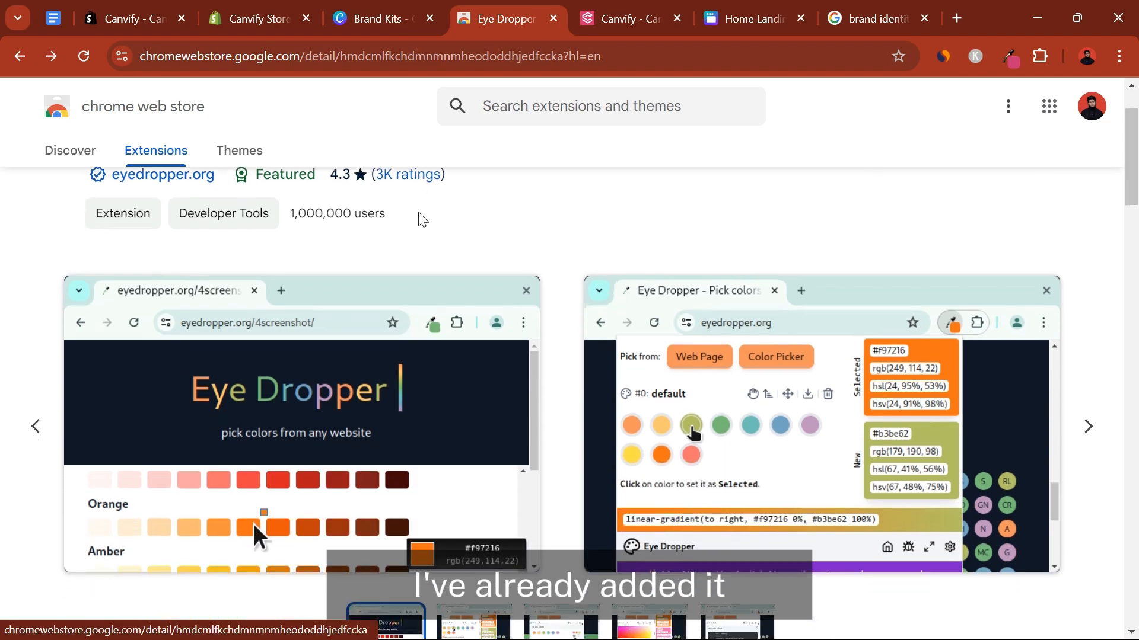
scroll(415, 210, "up", 2)
On the canvify.app site, pick the blue background of the "Convert Visitors Into Customers" image with Eye Dropper and copy its hex code #4729ad
left_click(641, 9)
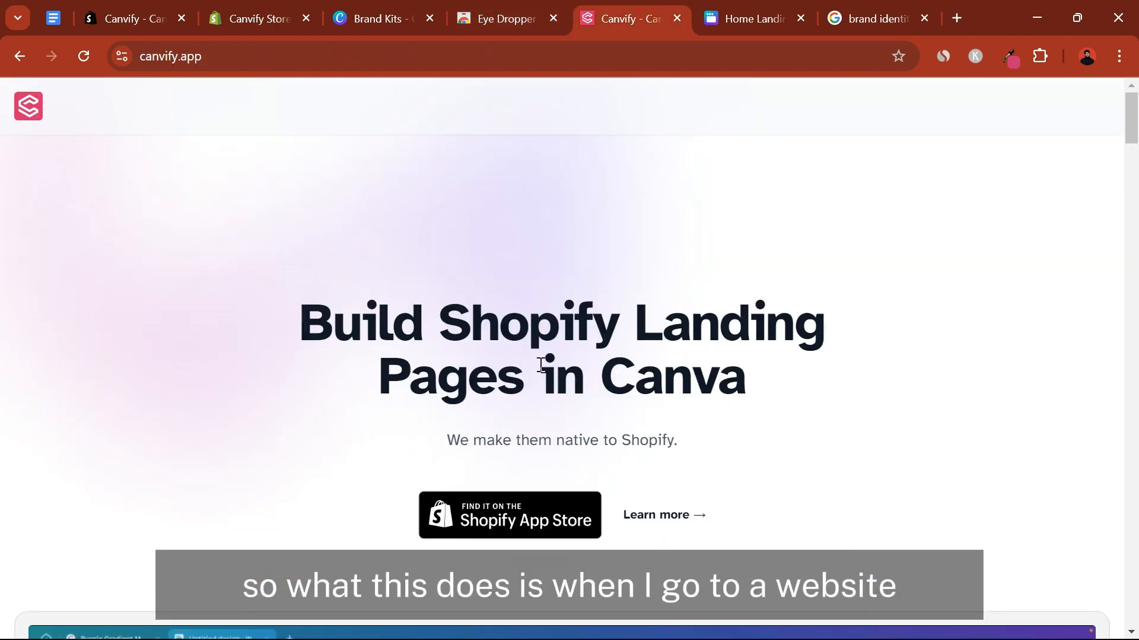
scroll(540, 365, "down", 20)
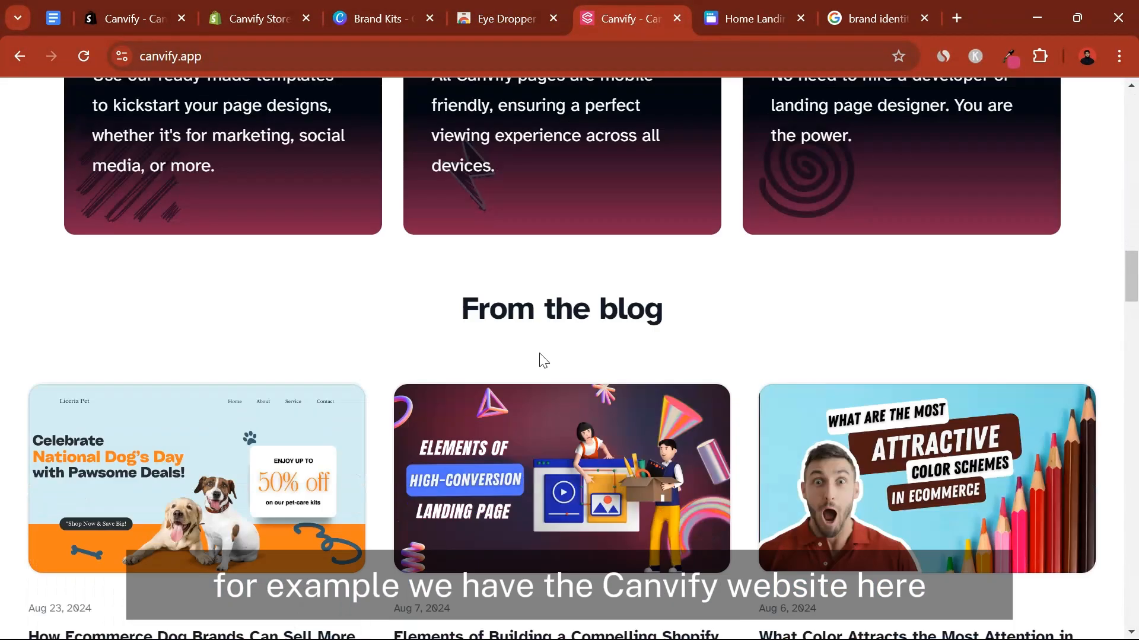
scroll(544, 360, "down", 15)
scroll(541, 362, "up", 6)
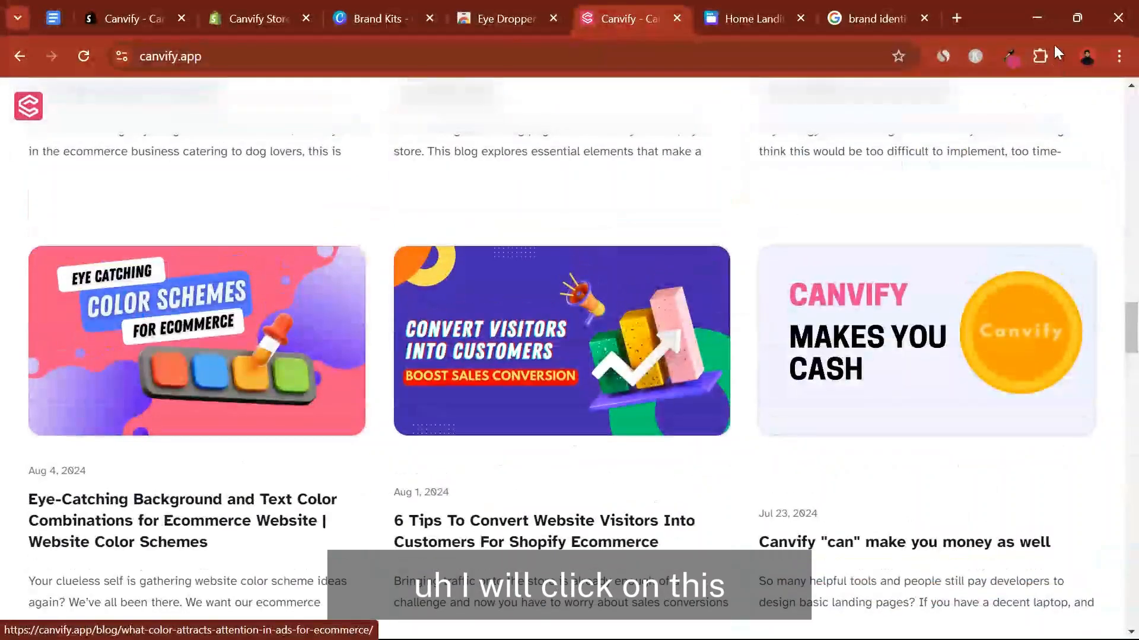
left_click(1009, 57)
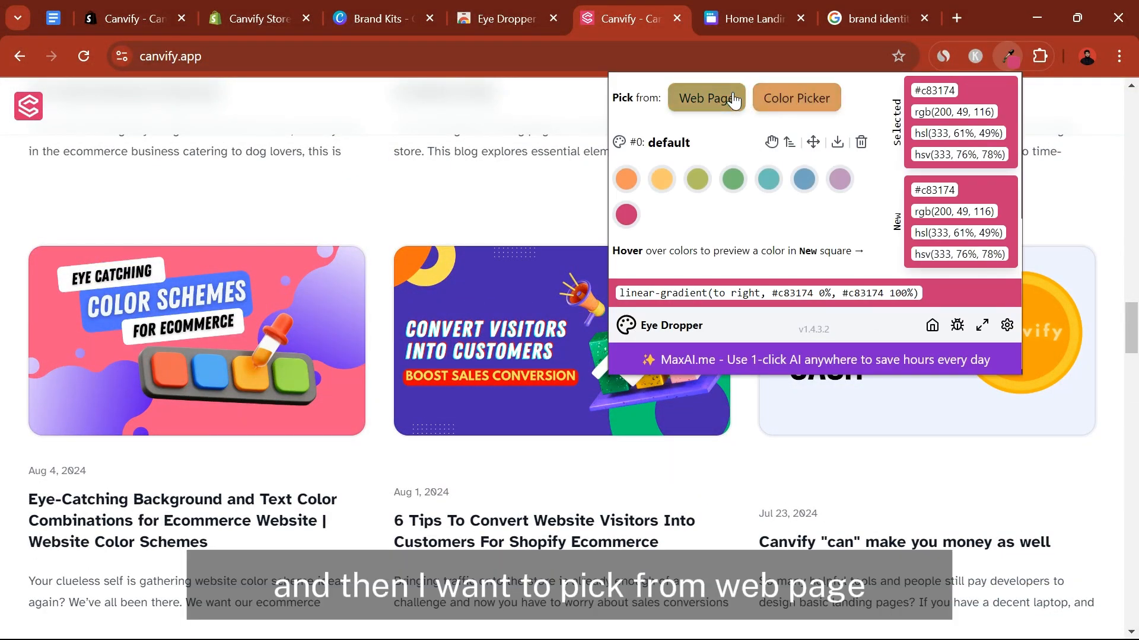
left_click(707, 98)
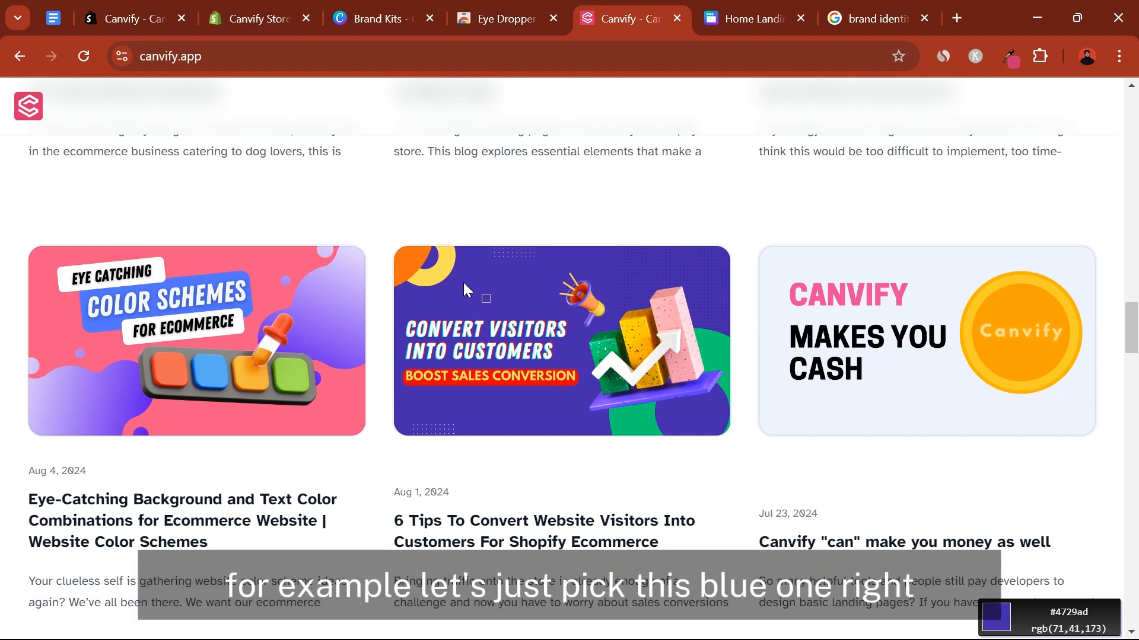
left_click(632, 277)
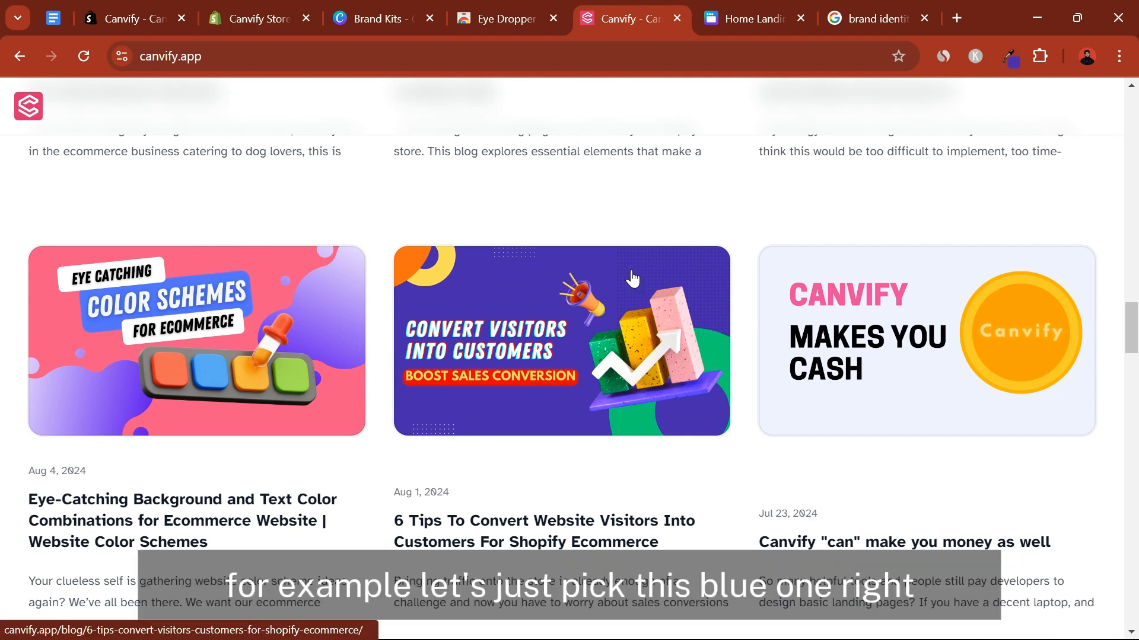
left_click(1011, 56)
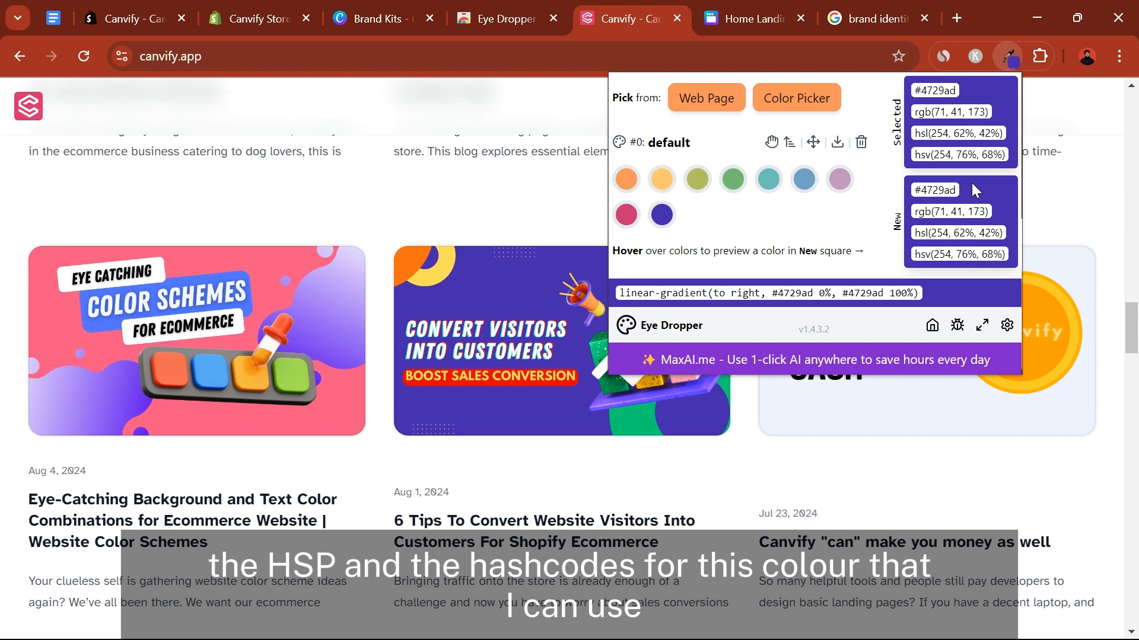
left_click(917, 191)
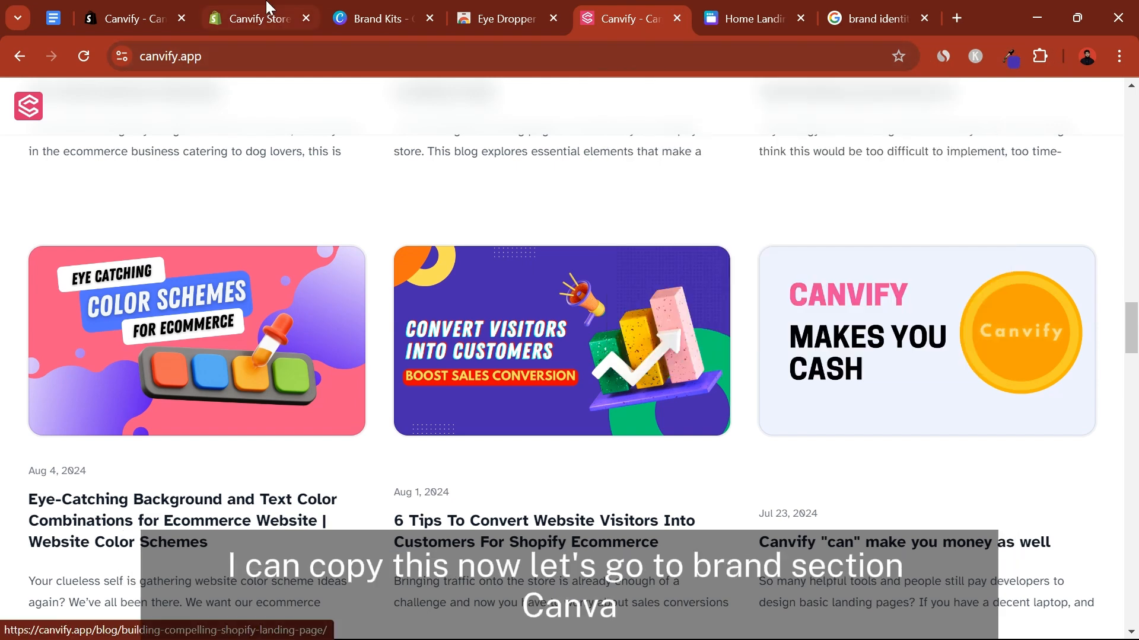
Back in the Canvify brand kit, add a new colour #4729AD to the "Colours from Canvify Logo.jpg" palette
left_click(368, 16)
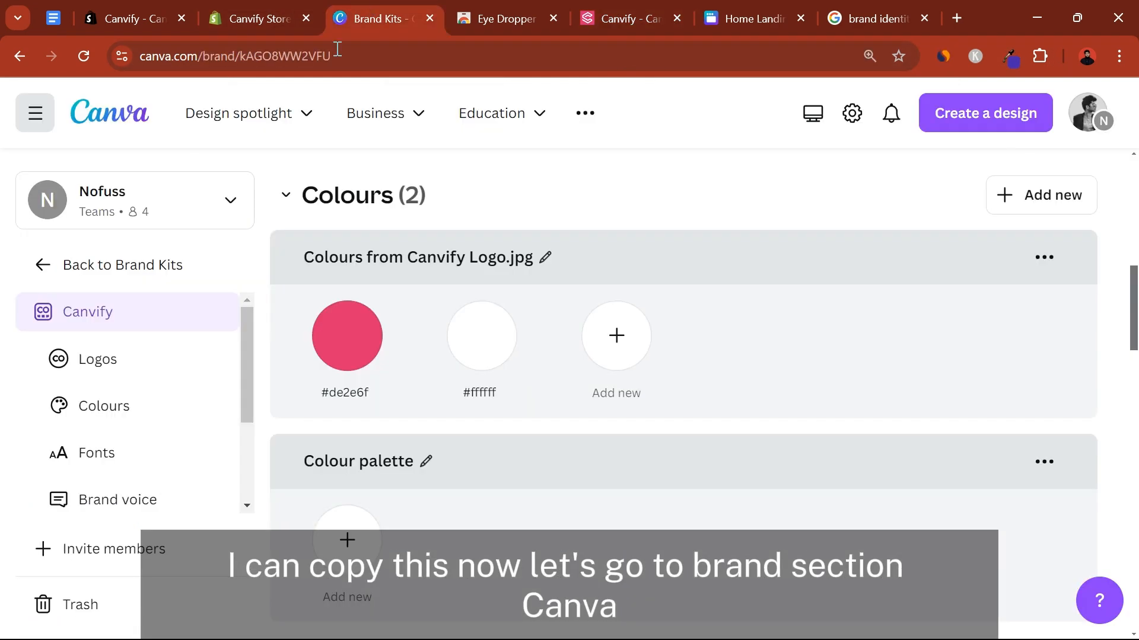
left_click(614, 350)
scroll(772, 464, "down", 3)
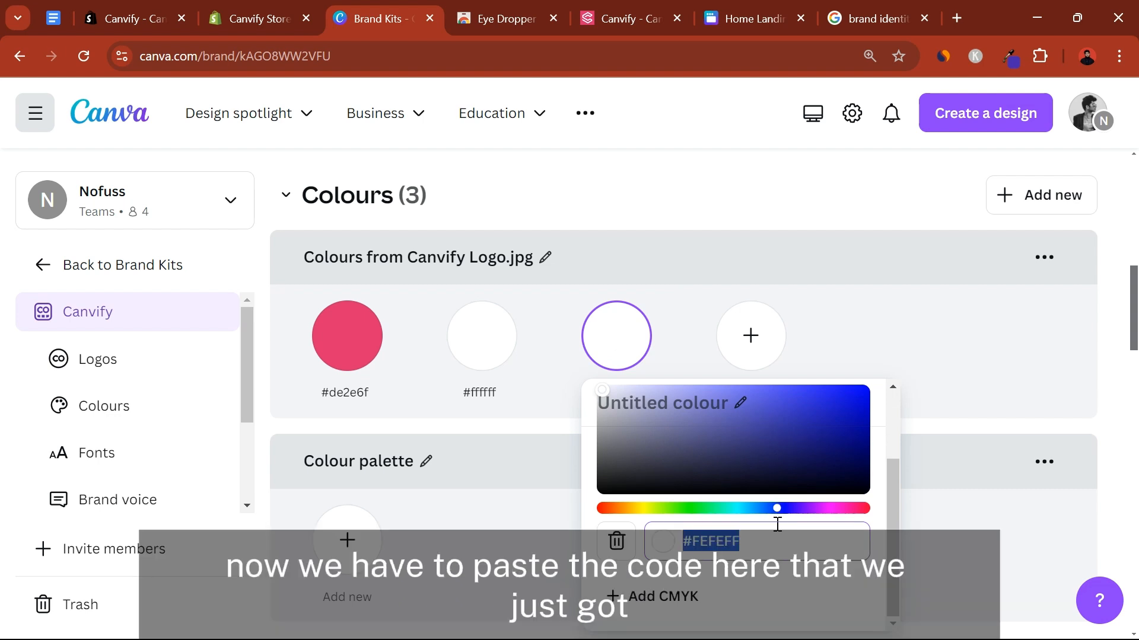
left_click(1009, 55)
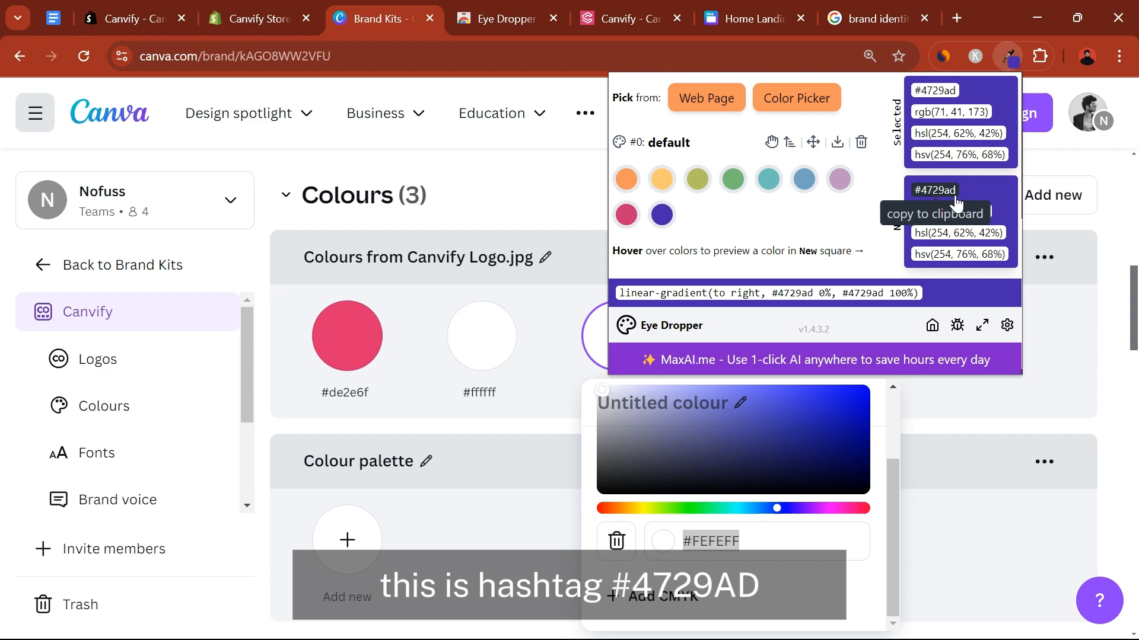
right_click(943, 185)
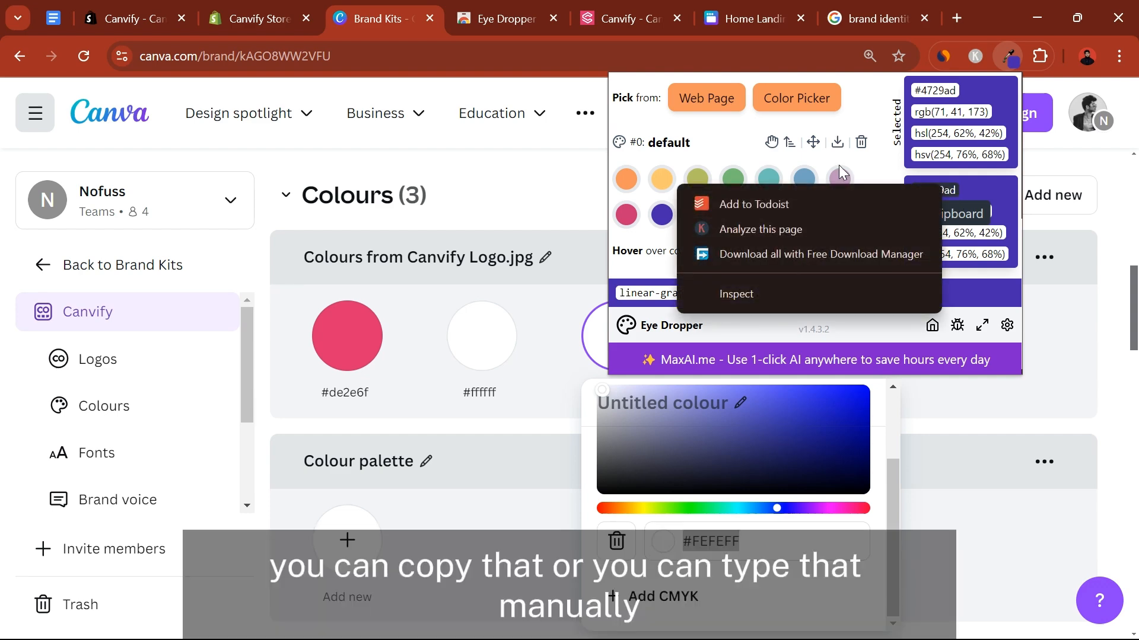
left_click(978, 204)
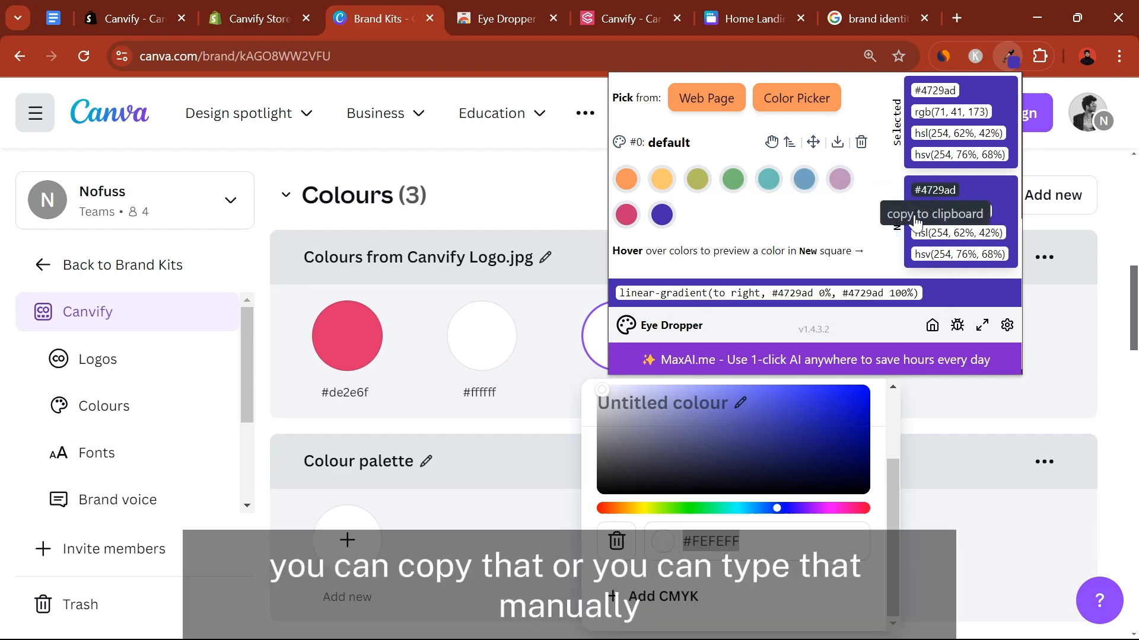
left_click(769, 538)
type("#4729AD")
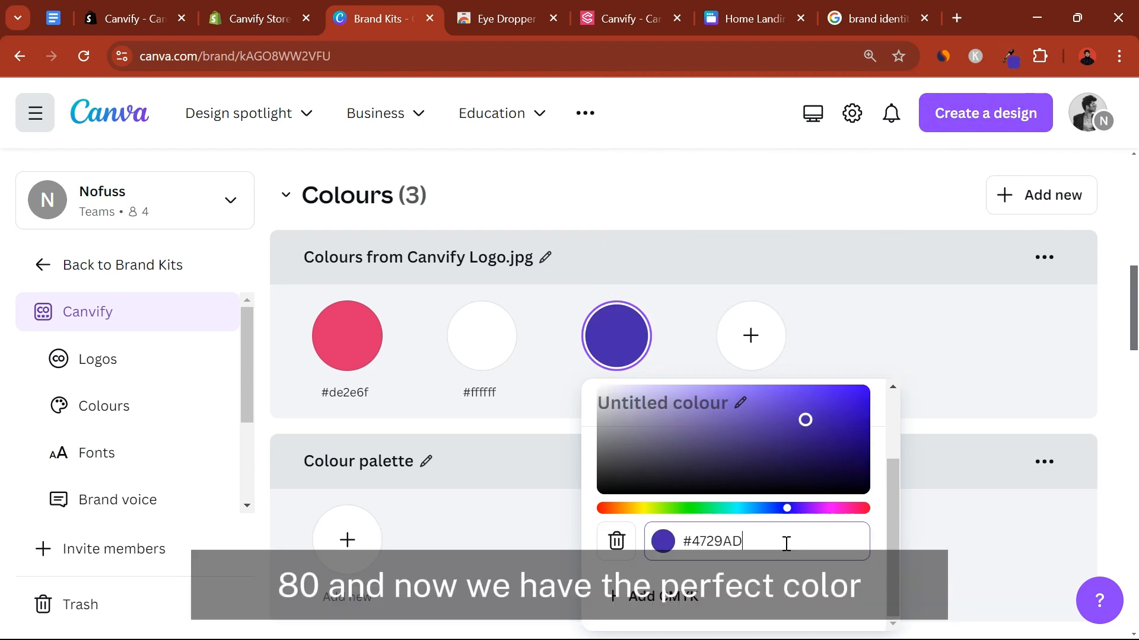
left_click(911, 323)
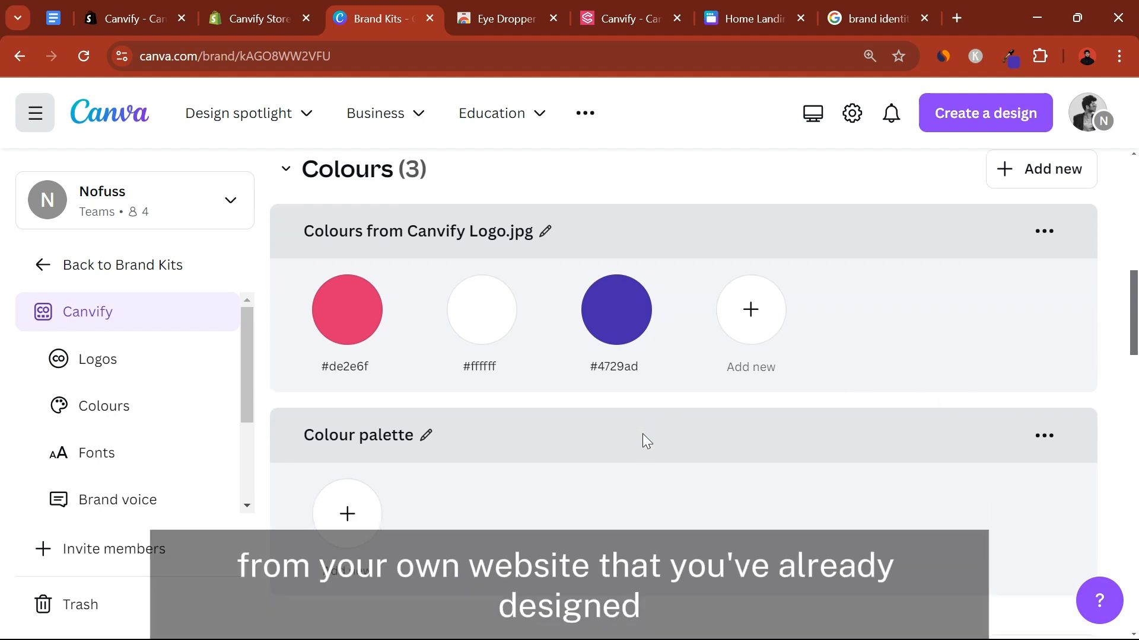
Open the brand kit's Title font for editing and browse the available fonts without choosing one
scroll(643, 435, "down", 5)
scroll(635, 433, "down", 3)
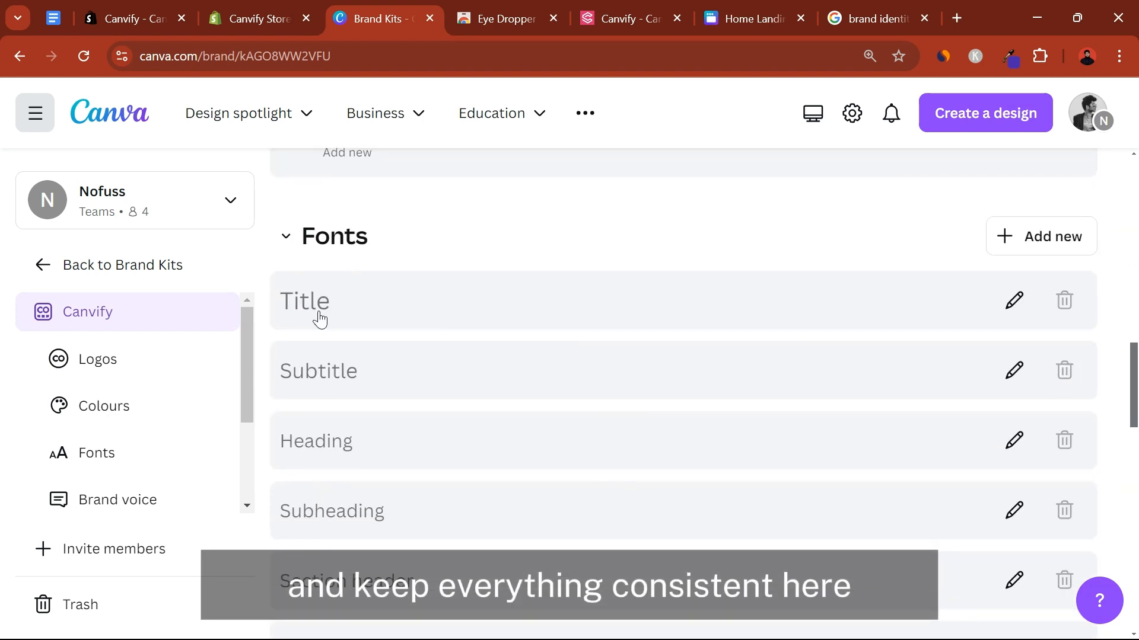
left_click(1013, 300)
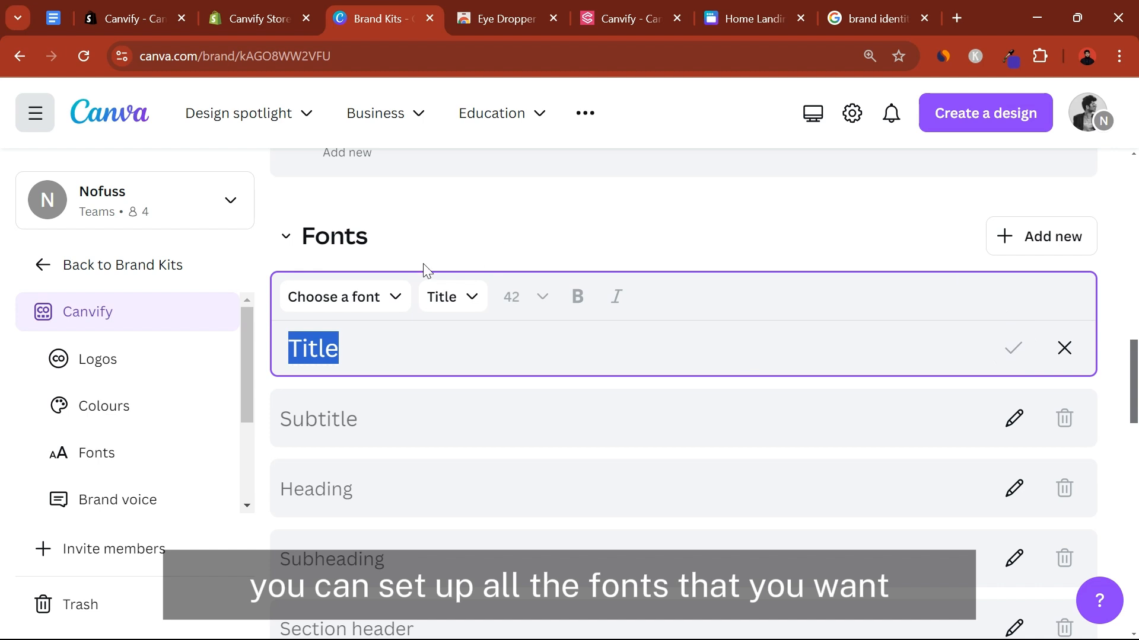
left_click(380, 297)
scroll(342, 475, "down", 2)
scroll(335, 465, "down", 3)
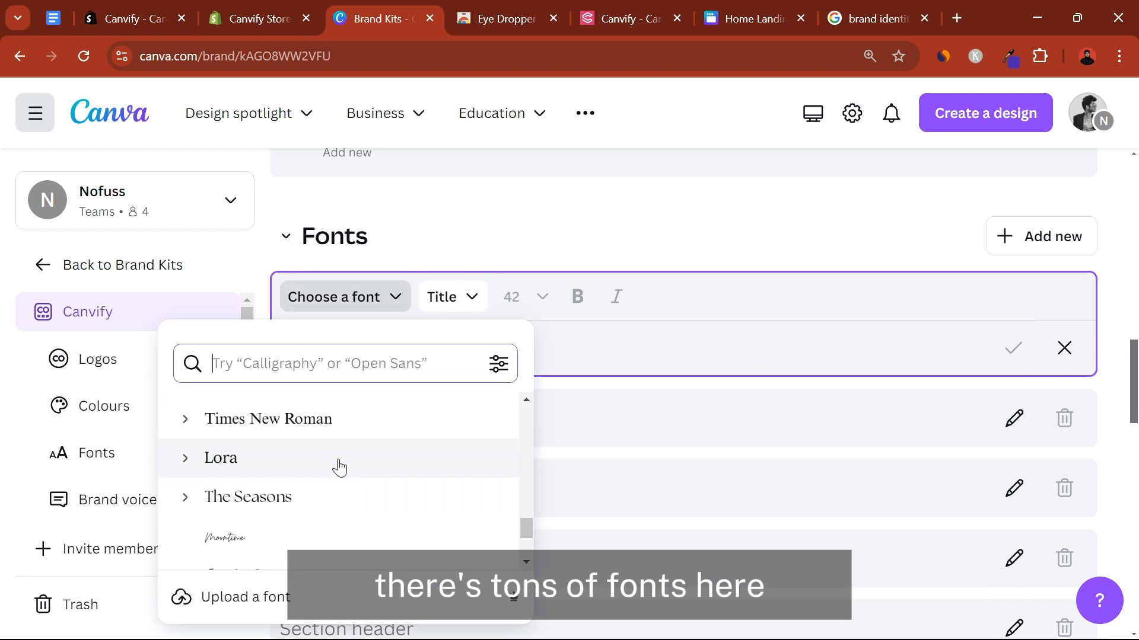
scroll(518, 330, "down", 5)
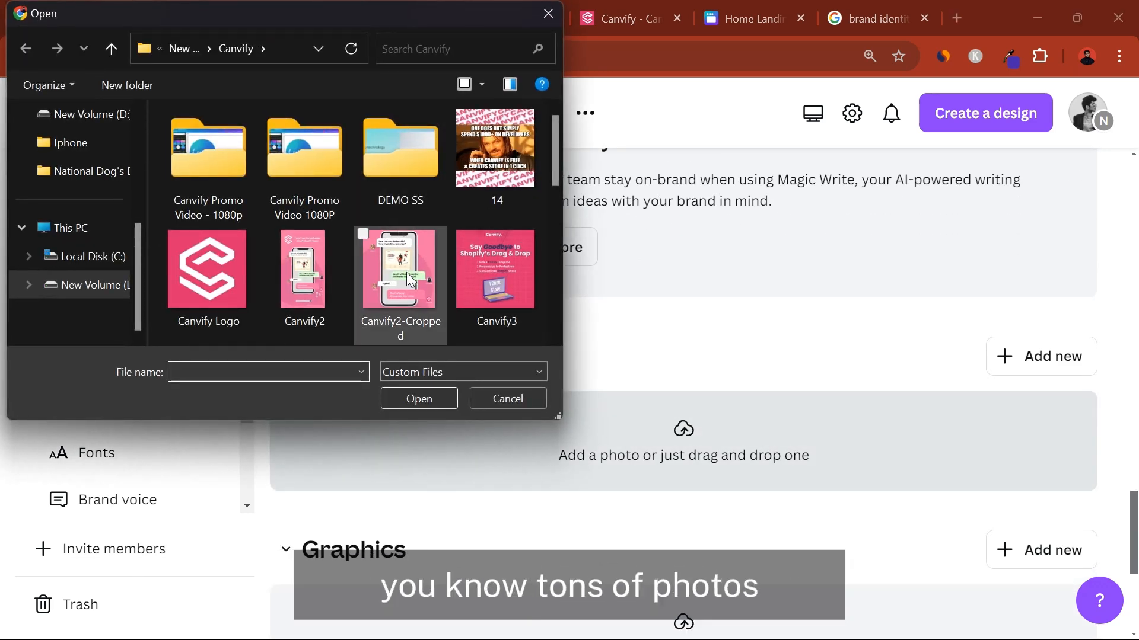
Upload the Canvify2 image from the Canvify folder to the brand kit's photos
double_click(336, 288)
scroll(675, 331, "down", 7)
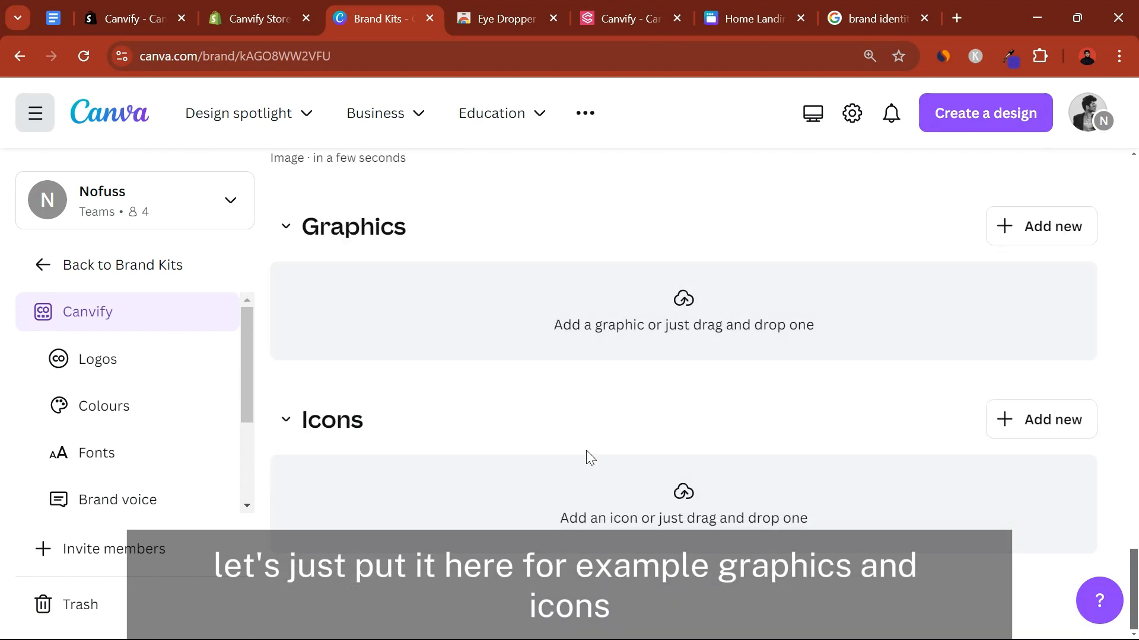
Dismiss the notice about giving teams access to on-brand assets and review the kit's logo and colours
scroll(587, 454, "up", 10)
scroll(587, 455, "up", 8)
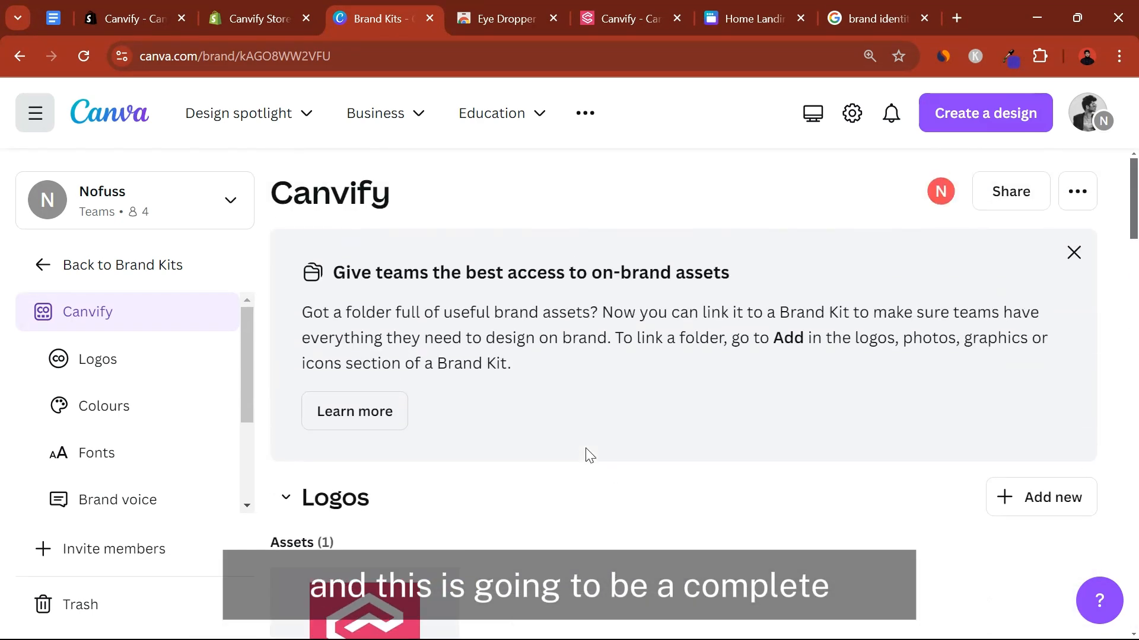
left_click(1074, 252)
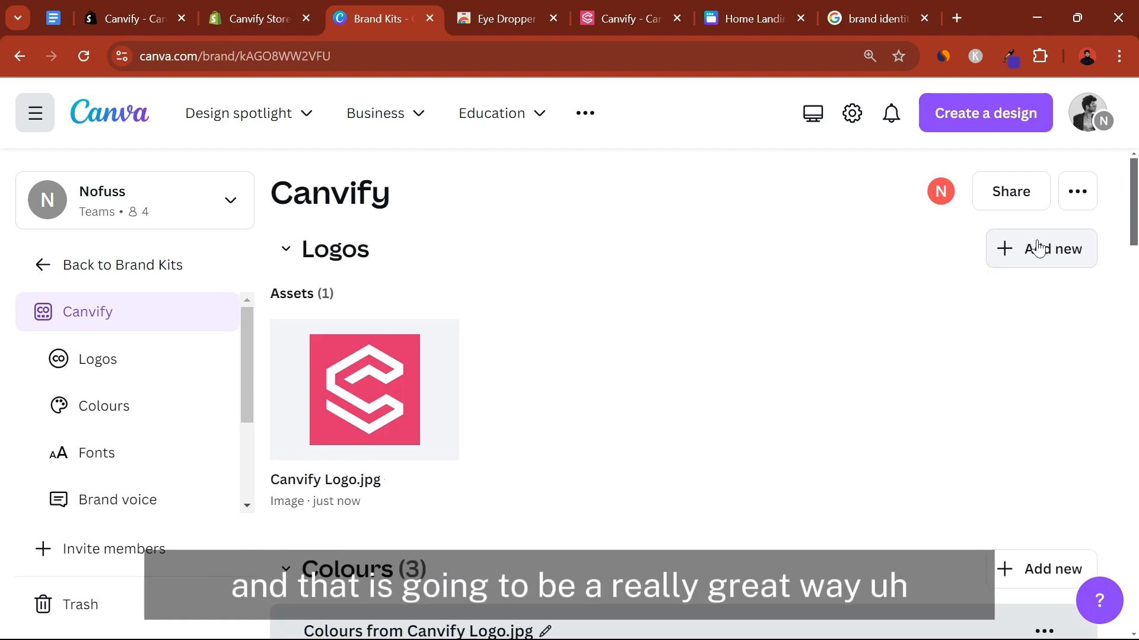
scroll(590, 381, "down", 4)
scroll(589, 382, "down", 10)
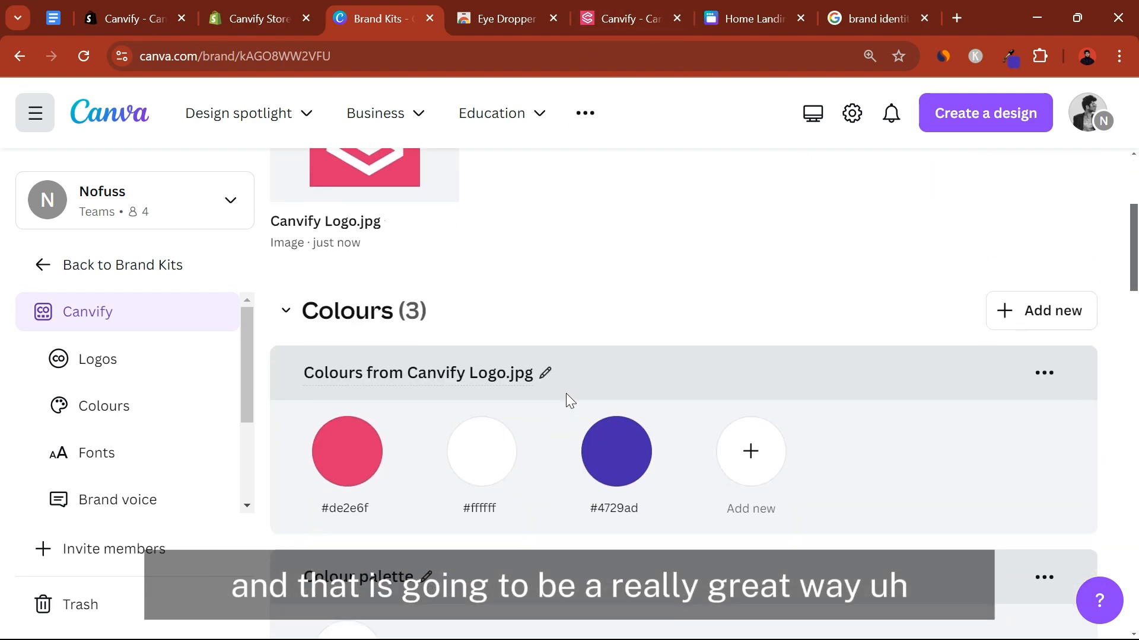
scroll(566, 403, "up", 15)
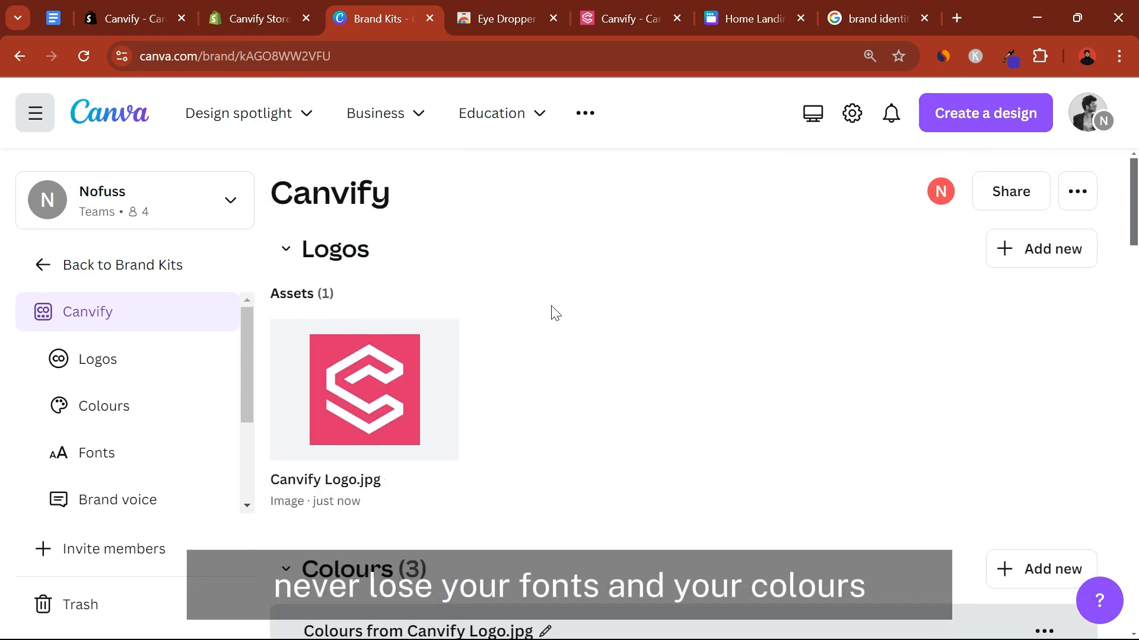
In the open website design, switch the brand kit from Paracoder Brand Kit to Canvify and look through its assets
left_click(752, 19)
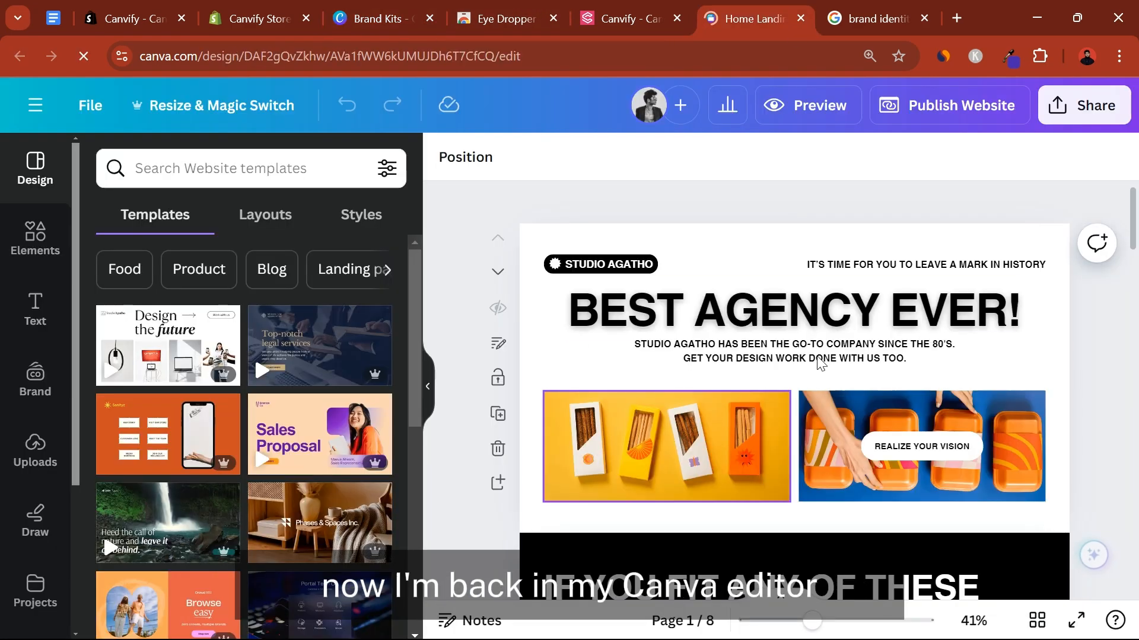
left_click(35, 380)
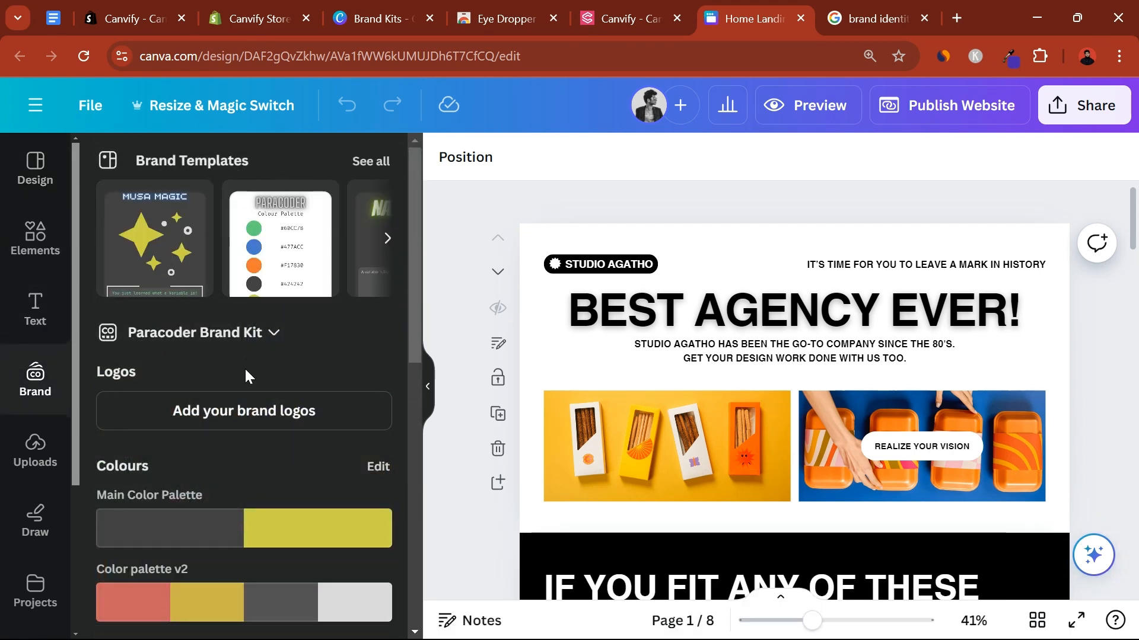
left_click(274, 334)
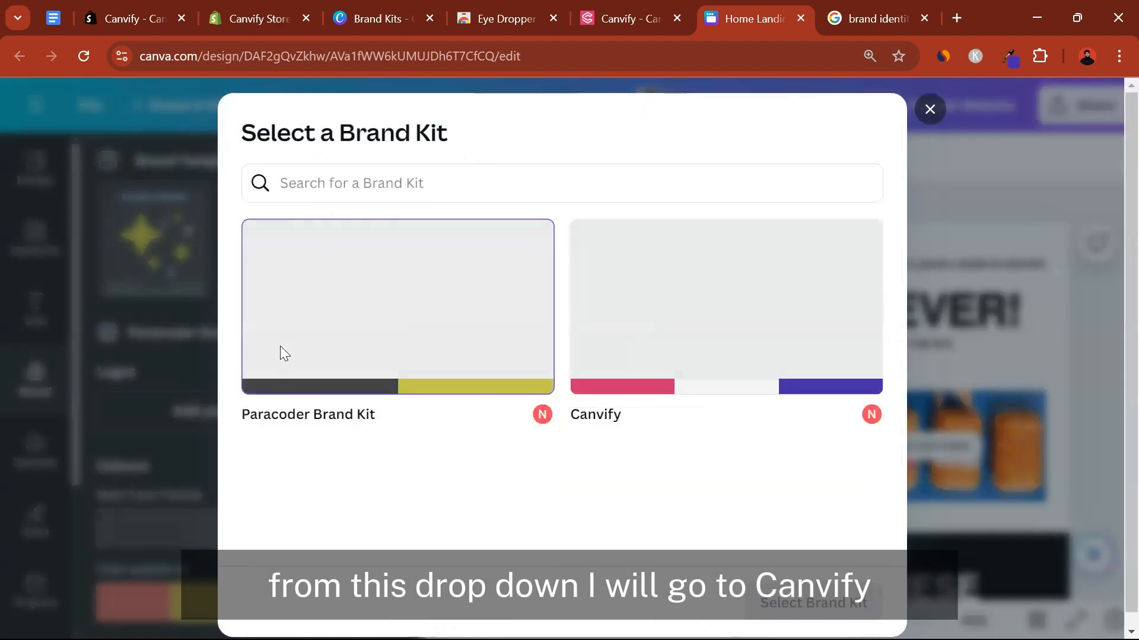
left_click(662, 332)
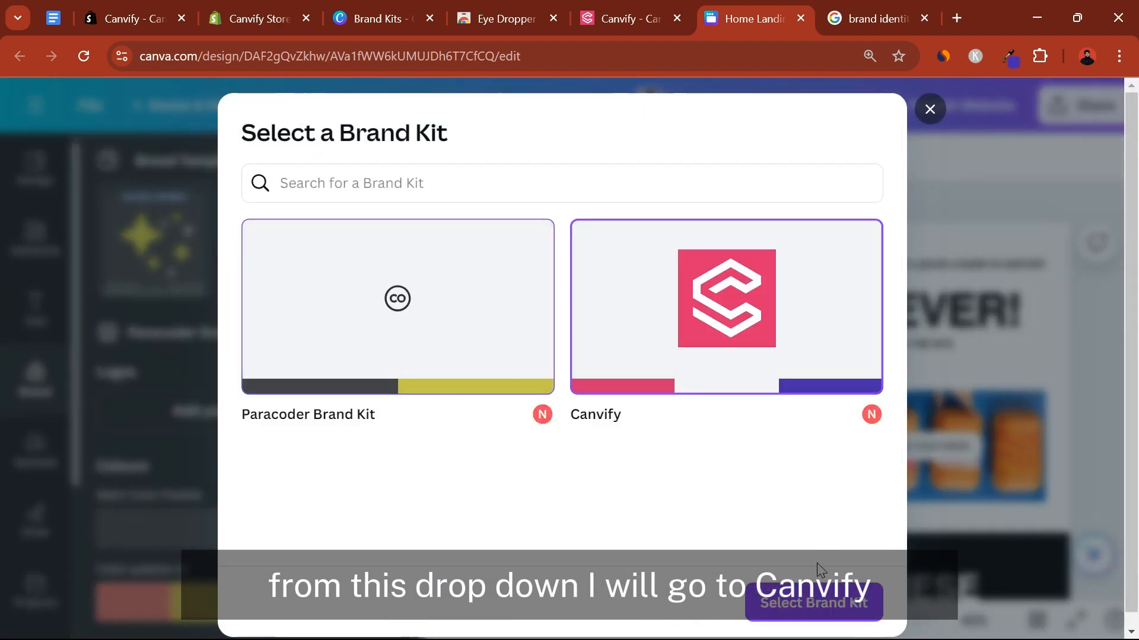
left_click(814, 603)
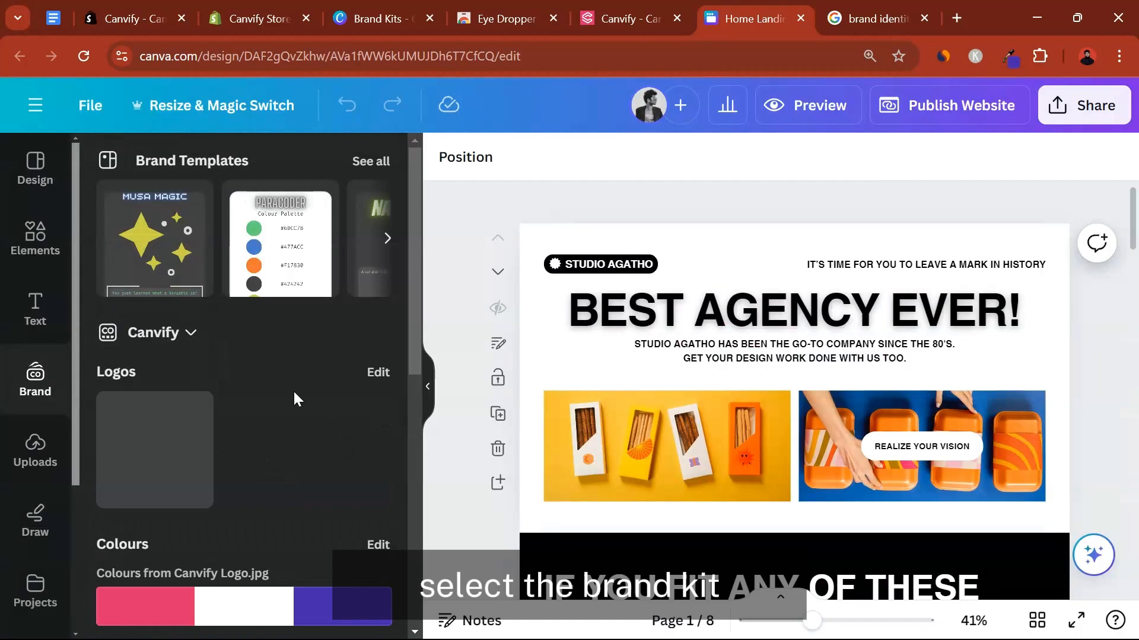
scroll(135, 474, "down", 3)
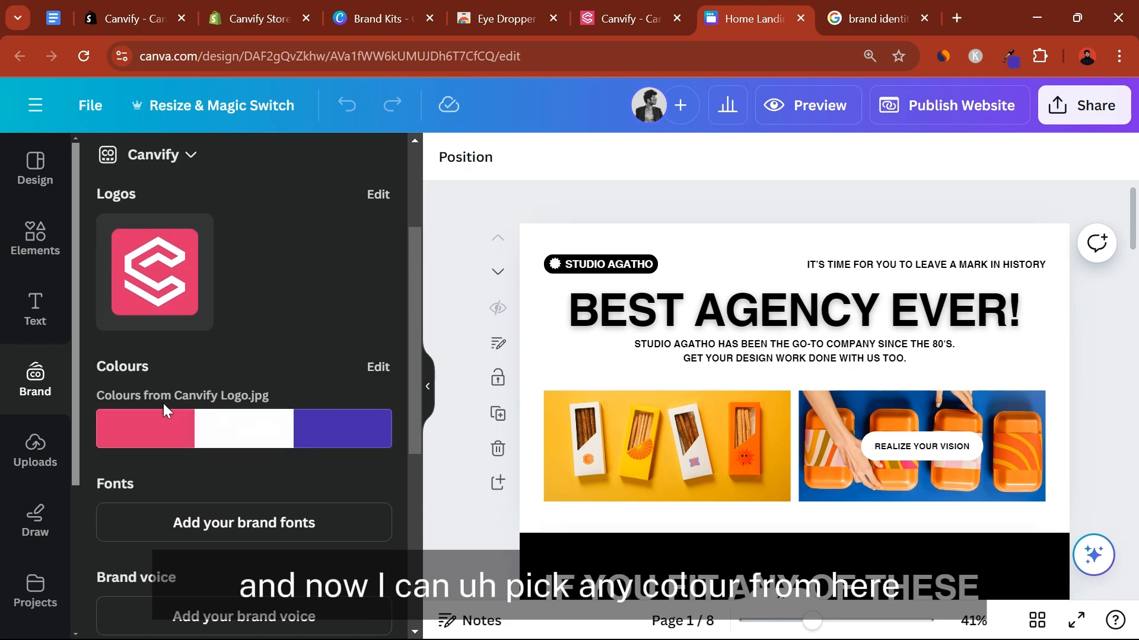
scroll(196, 308, "down", 4)
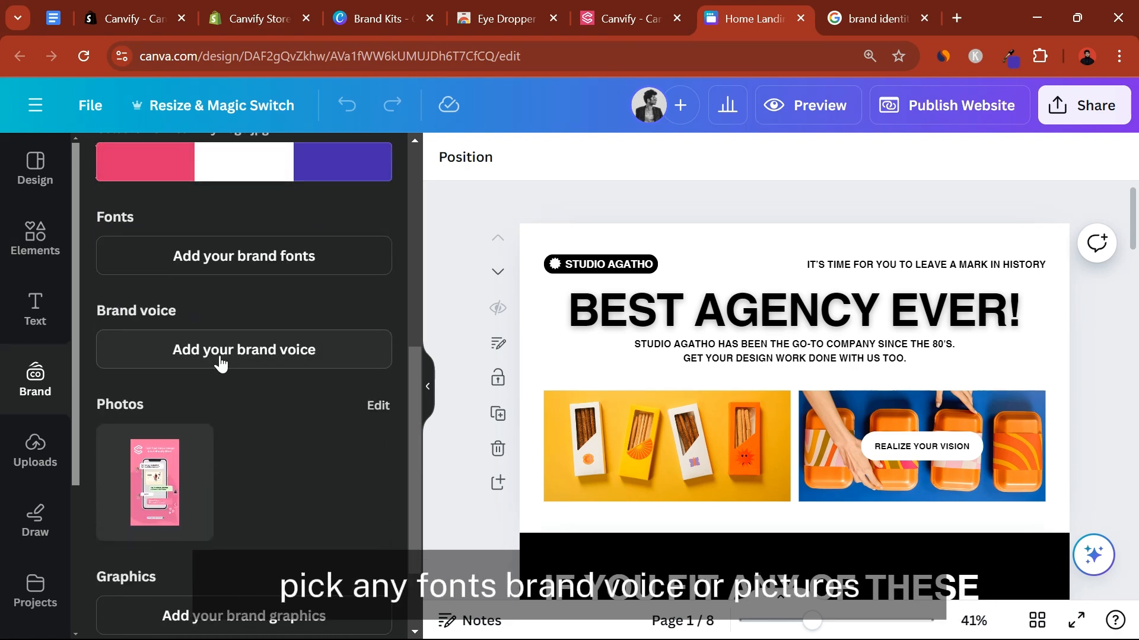
scroll(257, 446, "down", 2)
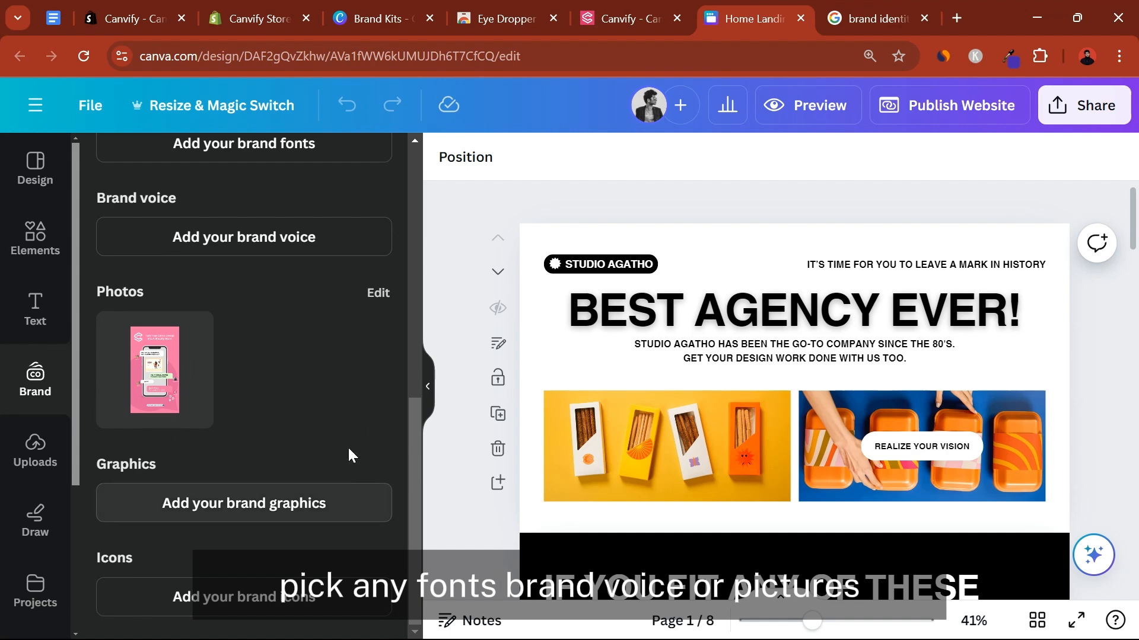
scroll(202, 362, "up", 10)
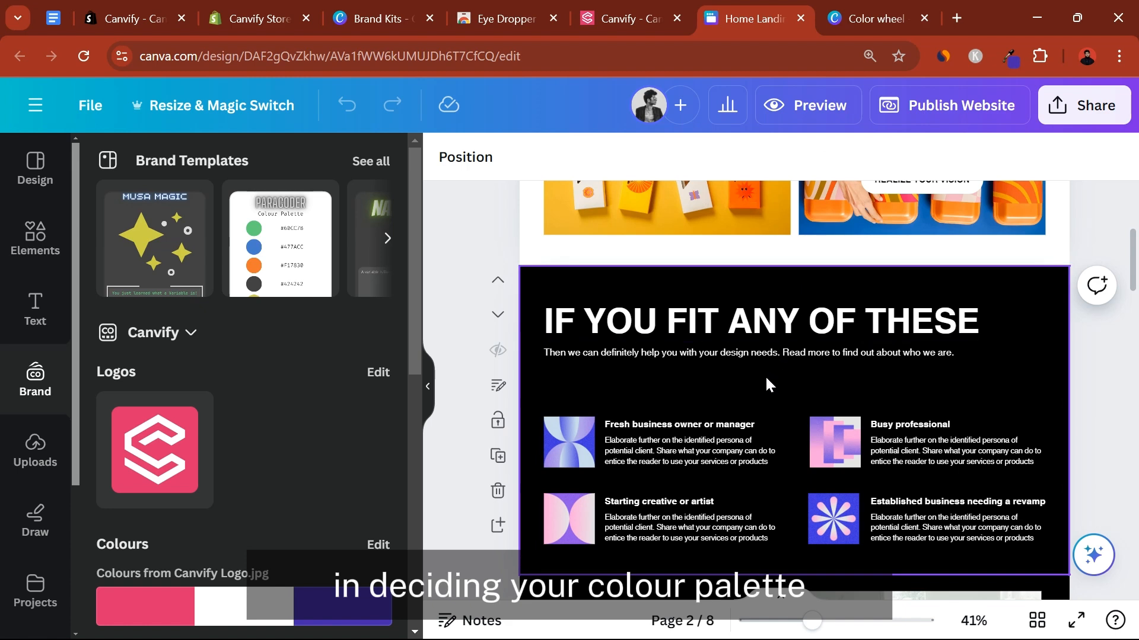
On Canva's Color wheel page, choose the Complementary combination and set the base colour to light red #fe676e
left_click(860, 13)
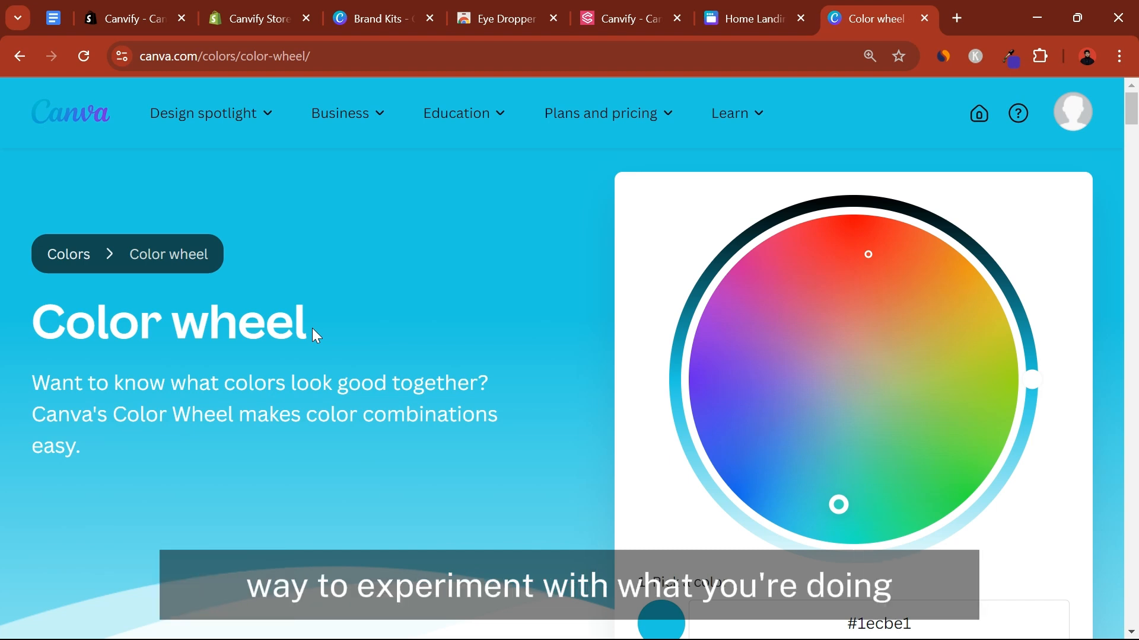
scroll(315, 324, "down", 3)
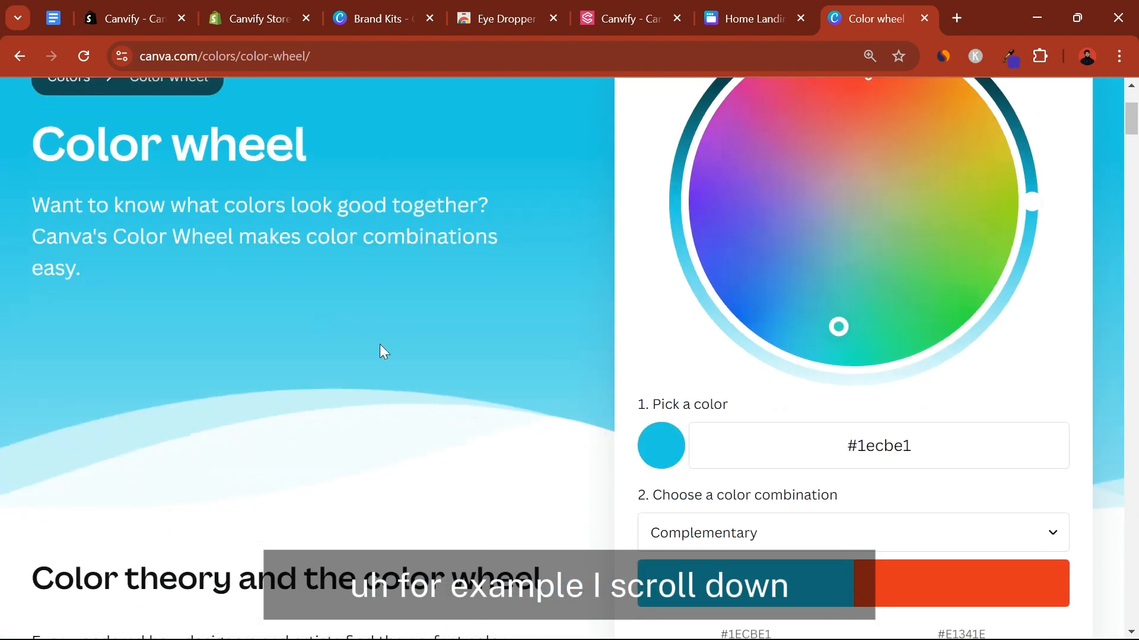
left_click(719, 550)
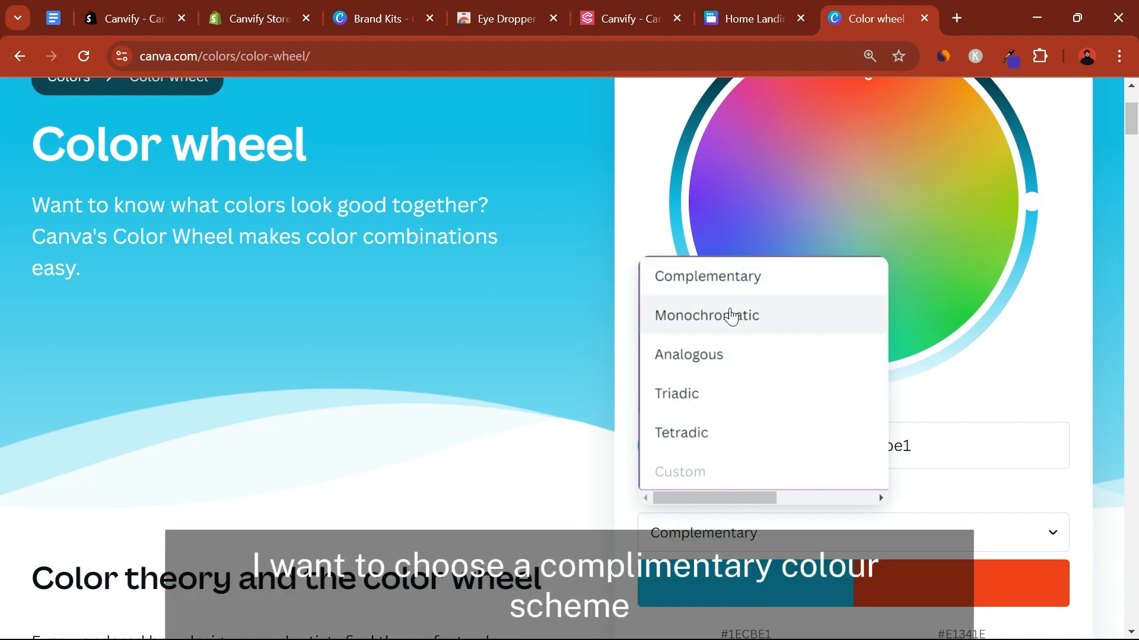
left_click(745, 277)
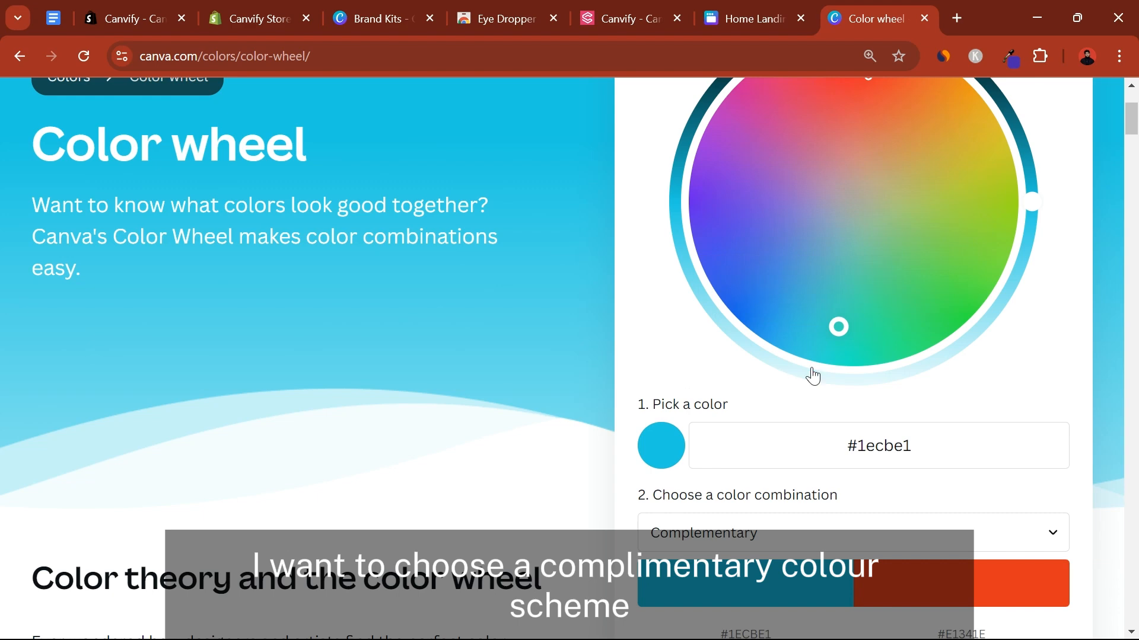
scroll(971, 394, "up", 2)
left_click_drag(879, 198, 848, 129)
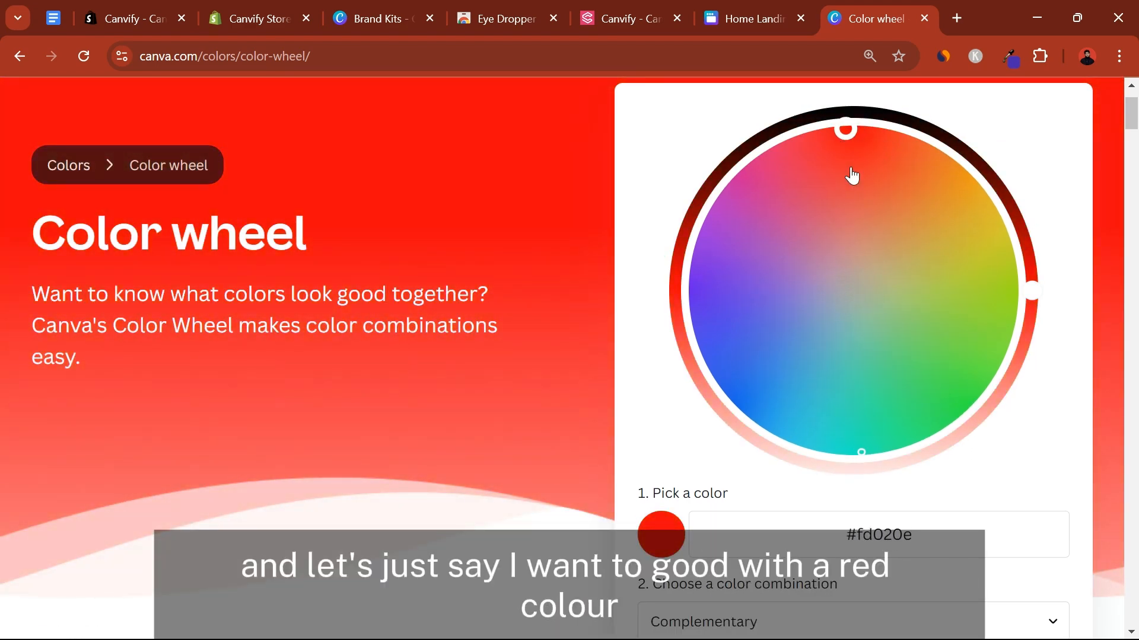
left_click_drag(1037, 297, 1013, 411)
scroll(1014, 412, "down", 5)
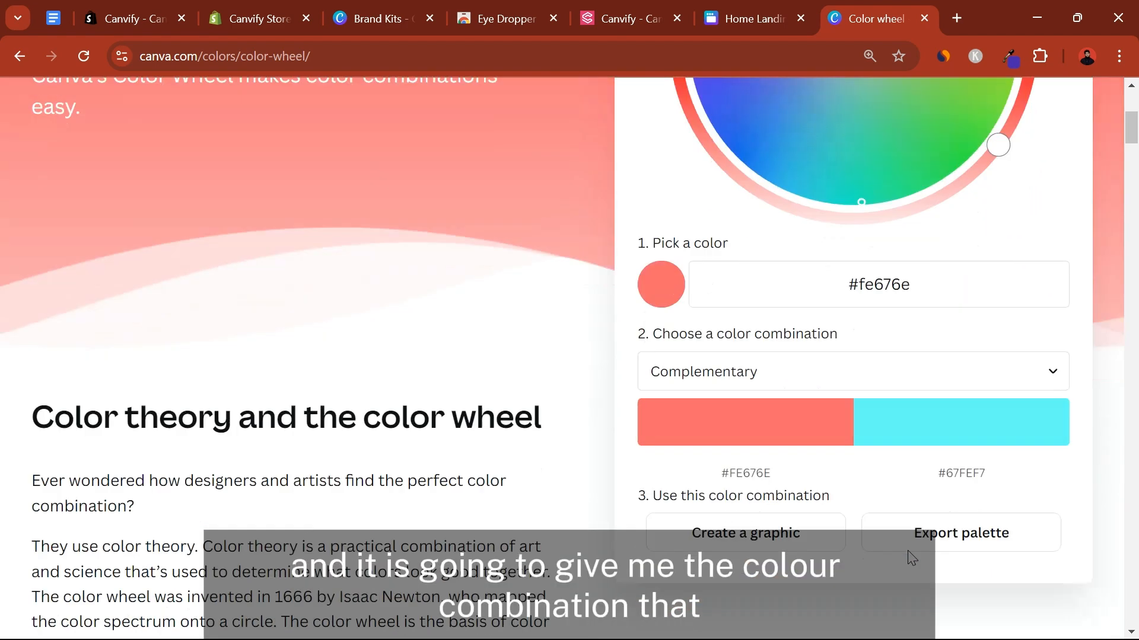
Adjust the saturation, luminance and hue of the combination's second colour to get red #FC3440
left_click(959, 419)
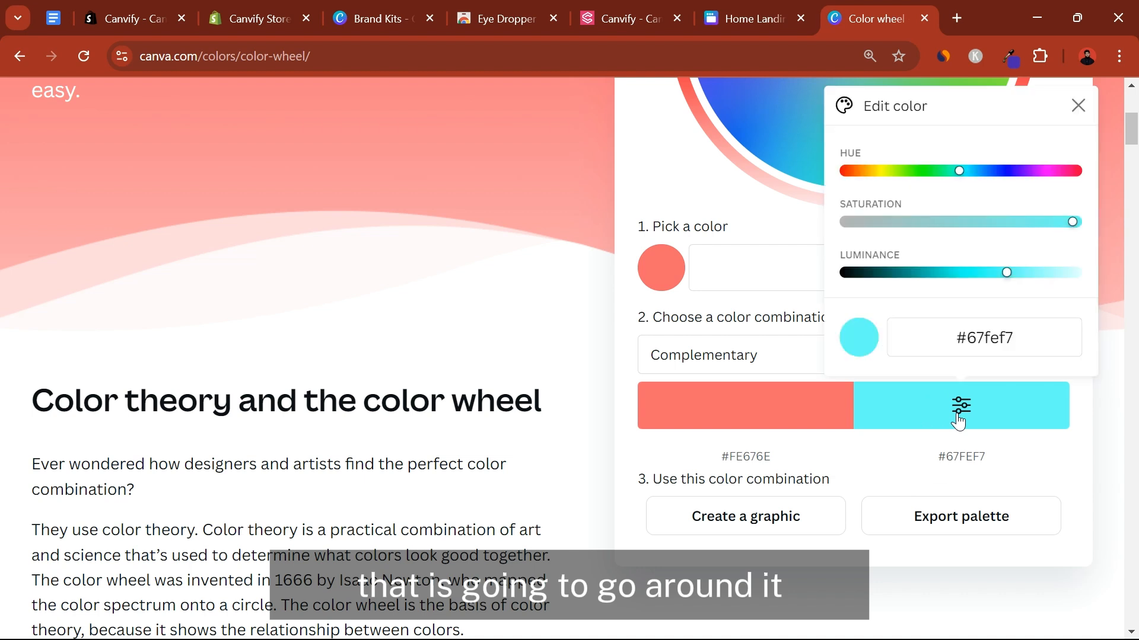
left_click_drag(998, 223, 1068, 224)
left_click_drag(1007, 275, 984, 301)
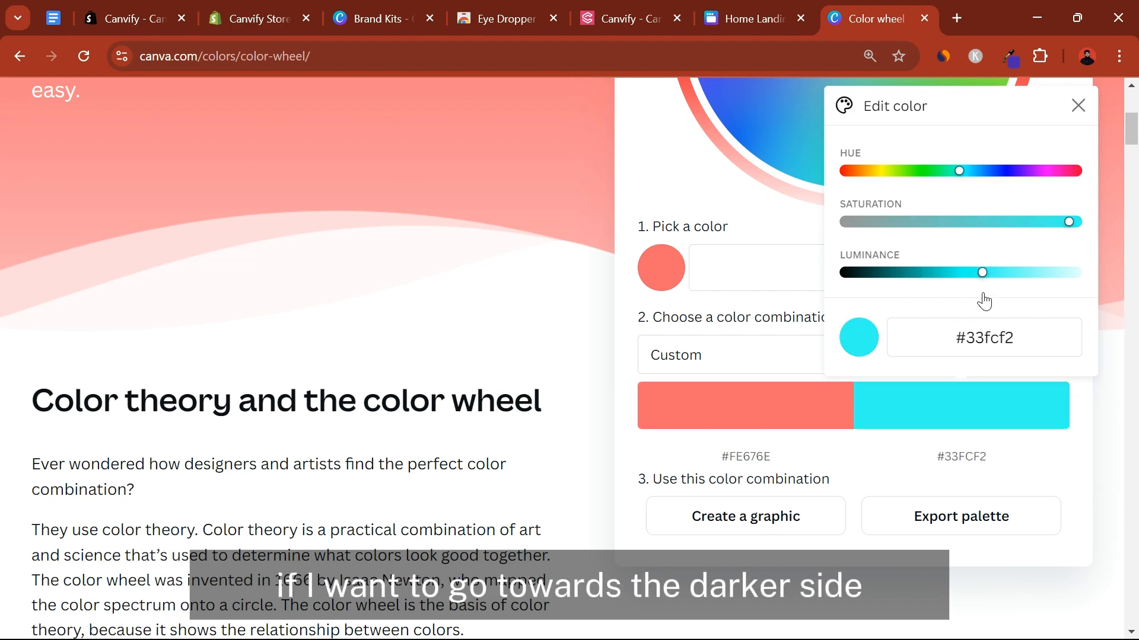
left_click_drag(980, 172, 1076, 171)
scroll(723, 249, "up", 5)
left_click(672, 193)
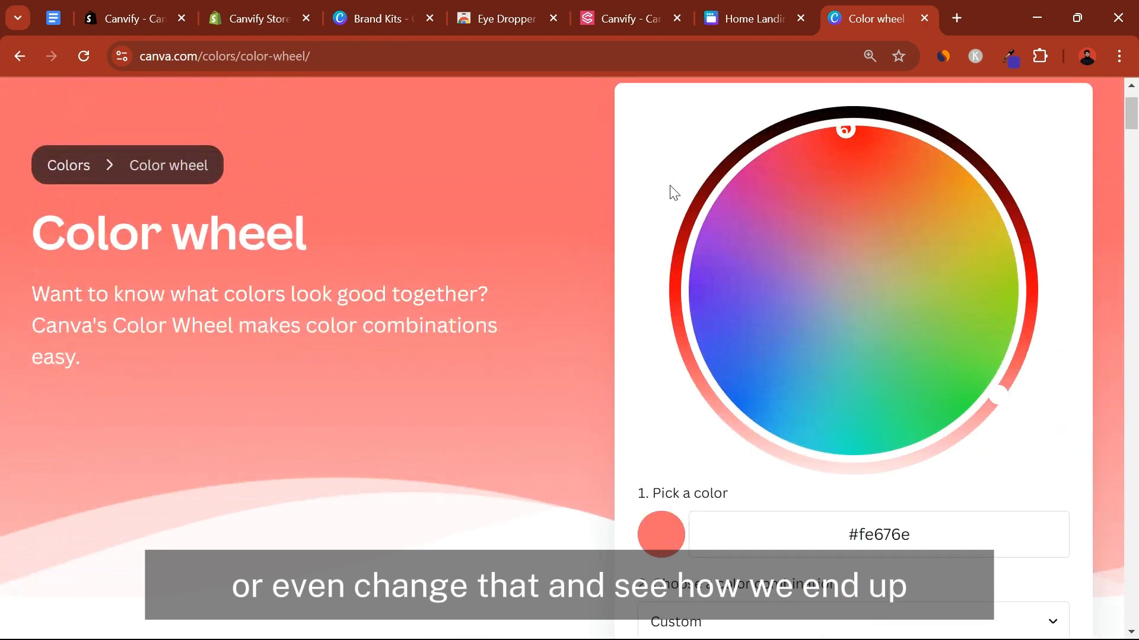
Try other base colours on the wheel, including green #29e11e, and settle on purple #5700ff
left_click_drag(836, 160, 684, 412)
left_click_drag(953, 323, 965, 347)
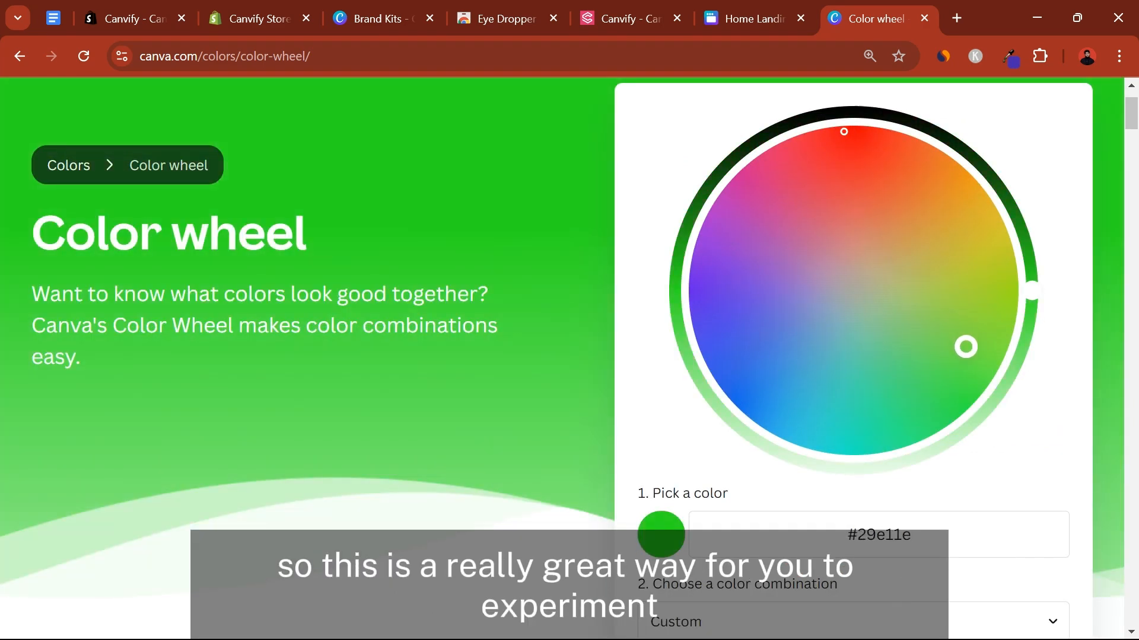
left_click_drag(819, 237, 691, 316)
scroll(910, 398, "down", 4)
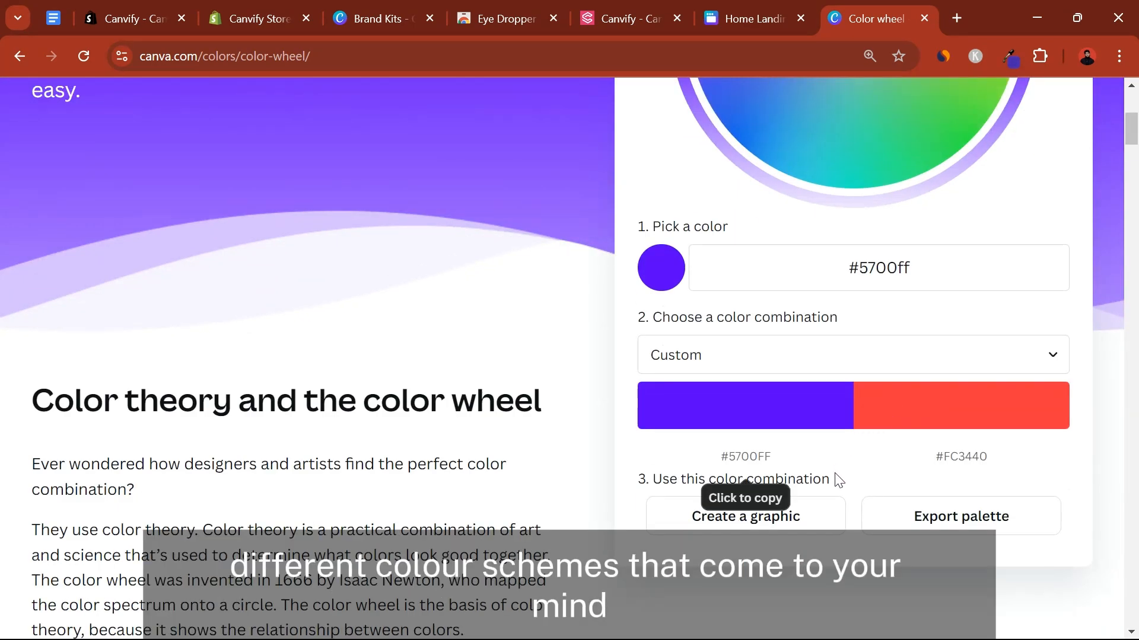